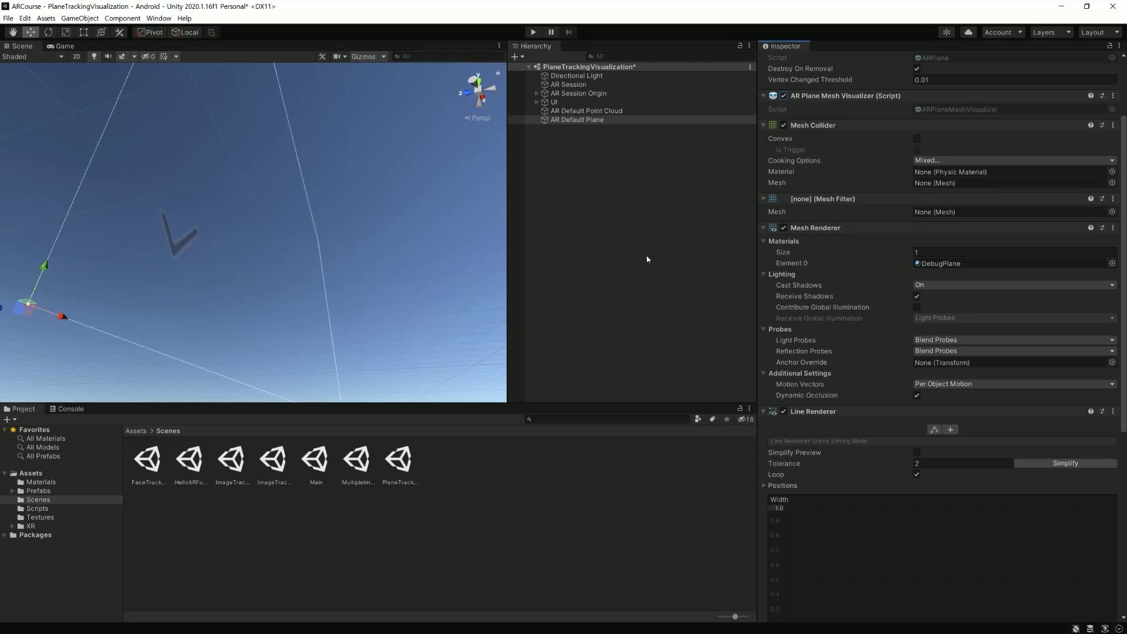
Save the PlaneTrackingVisualization scene with Ctrl+S.
key(ctrl+s)
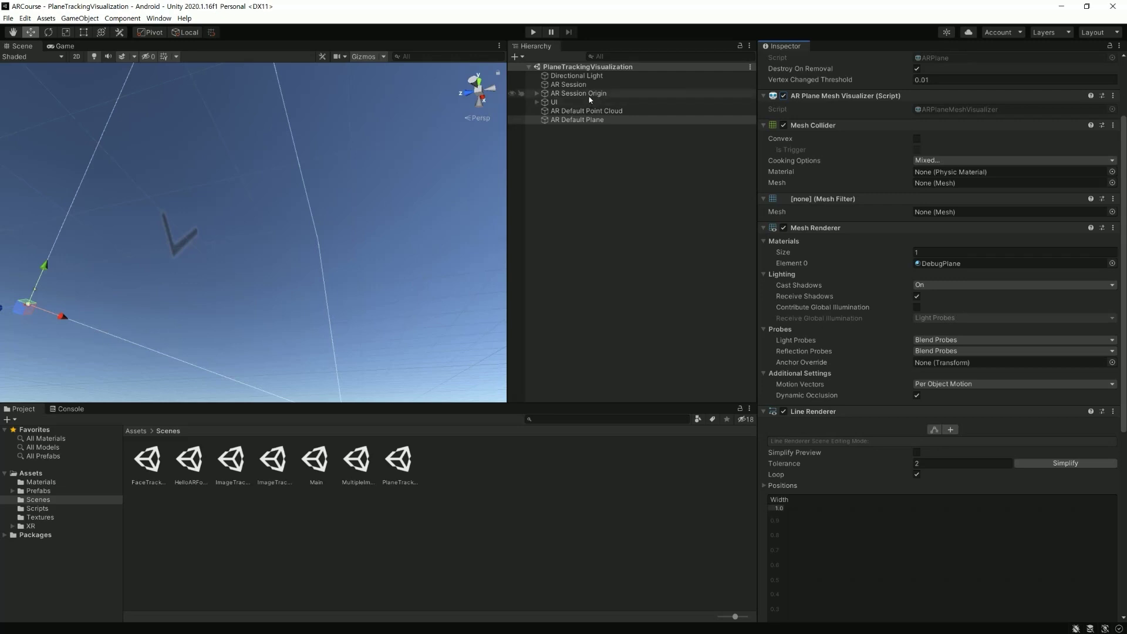
Create a new script named ARShooter and add it as a component on AR Session Origin.
click(611, 94)
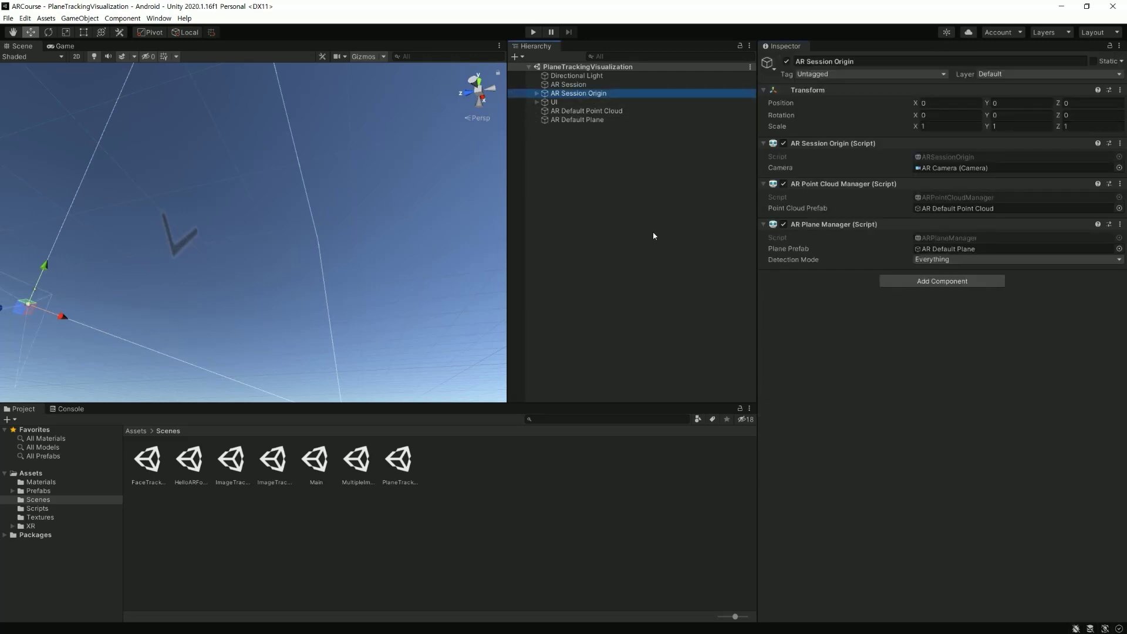
click(978, 286)
text(ARSh)
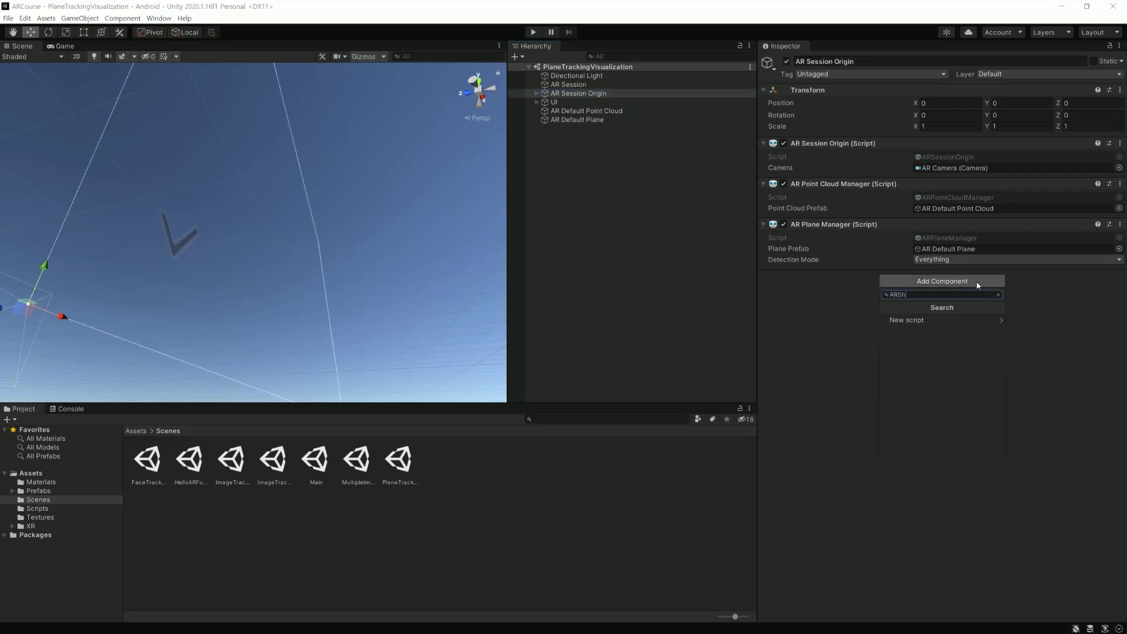
text(ooter)
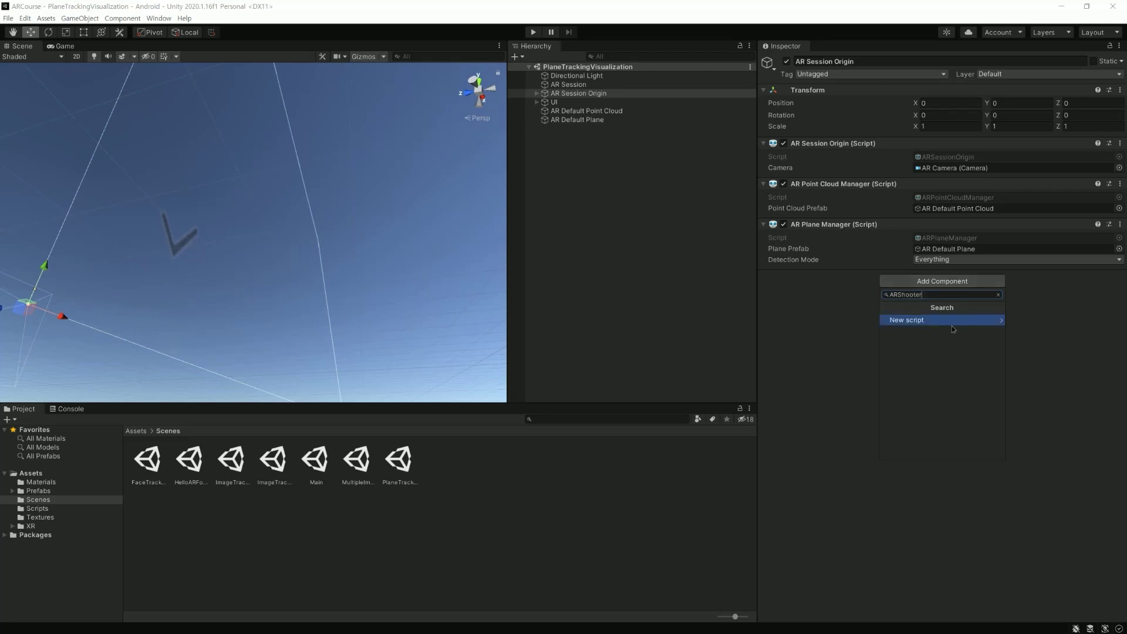
click(916, 322)
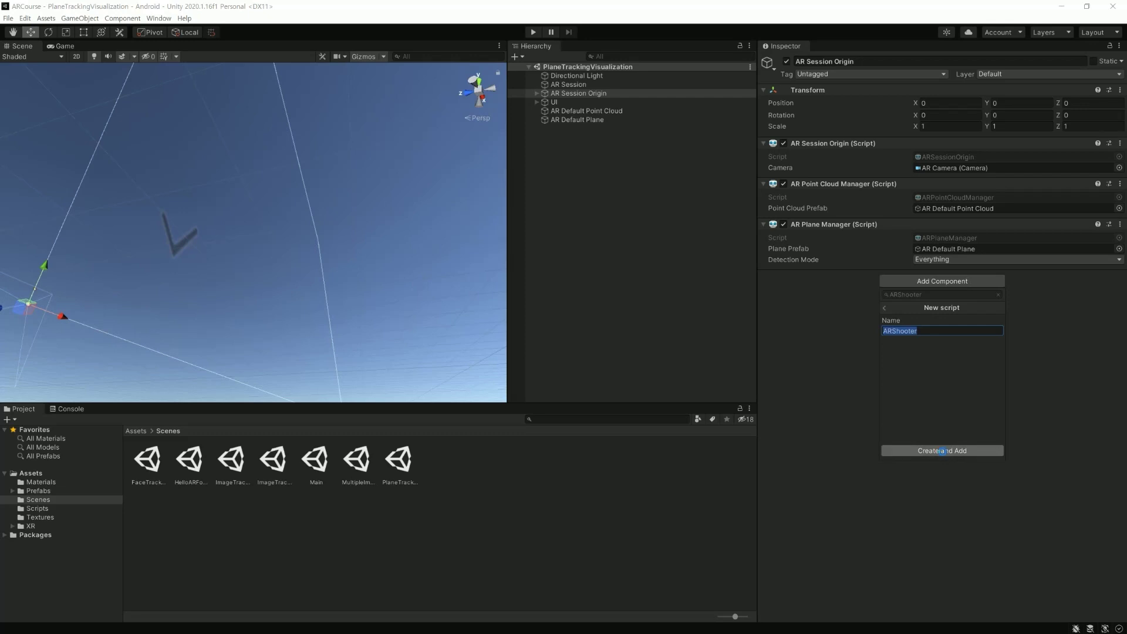
click(943, 451)
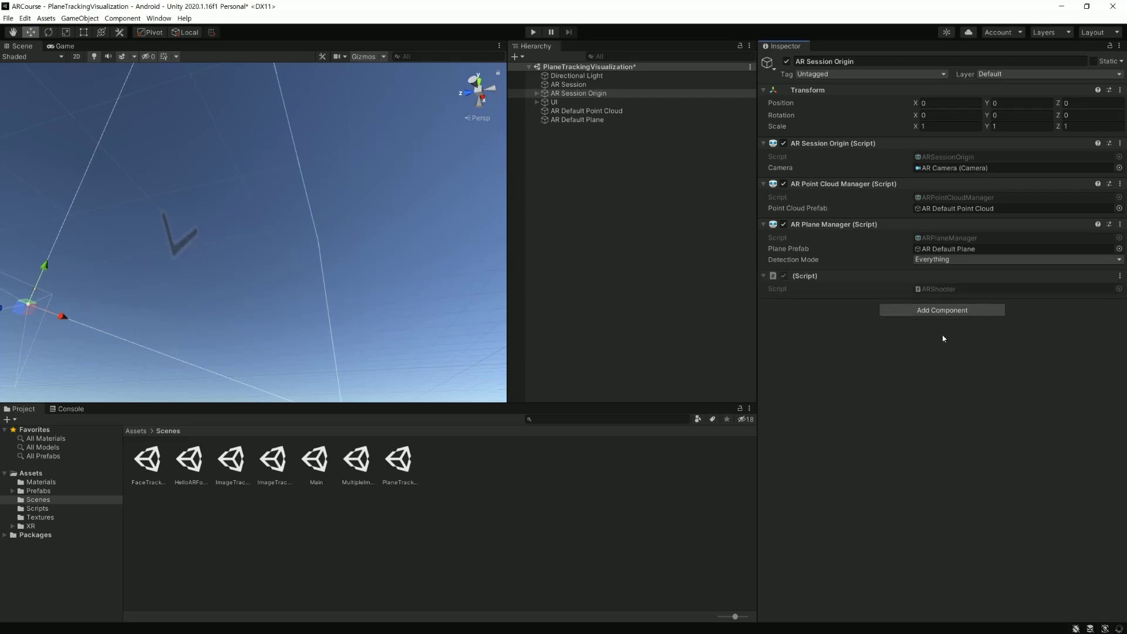
Create a 3D sphere in the Hierarchy and rename it ARBullet.
right_click(581, 156)
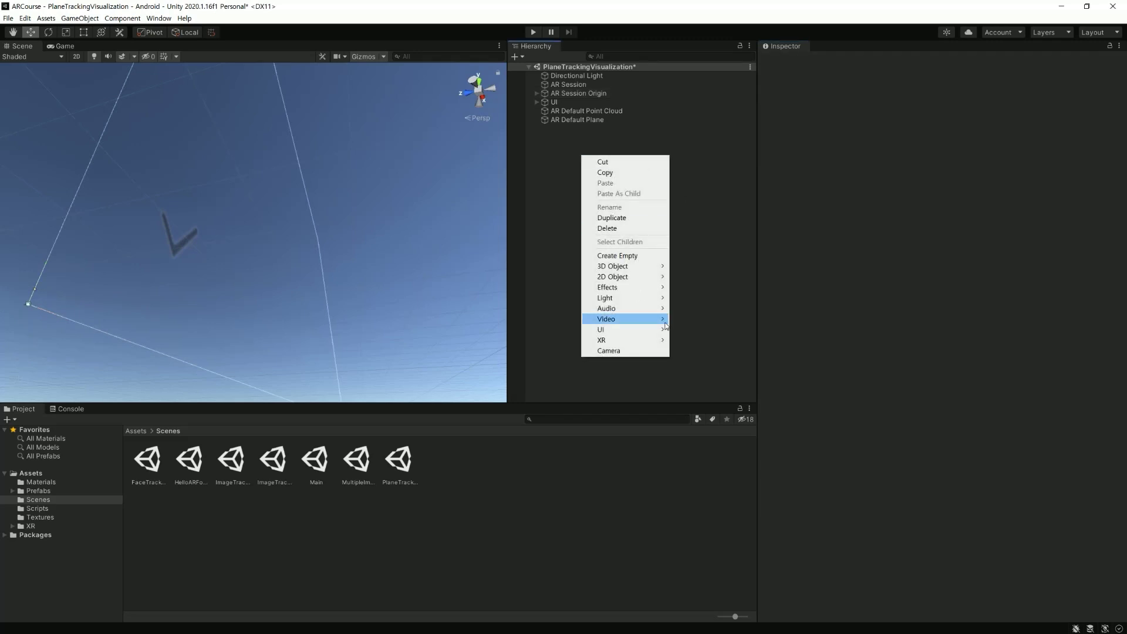
mouse_move(622, 266)
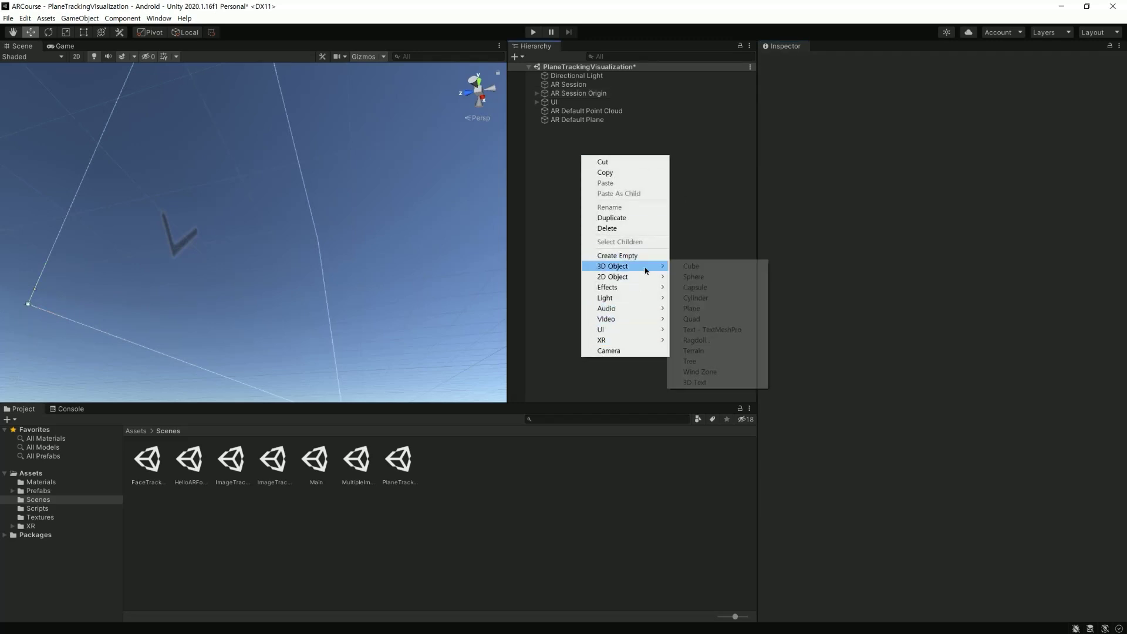
click(709, 278)
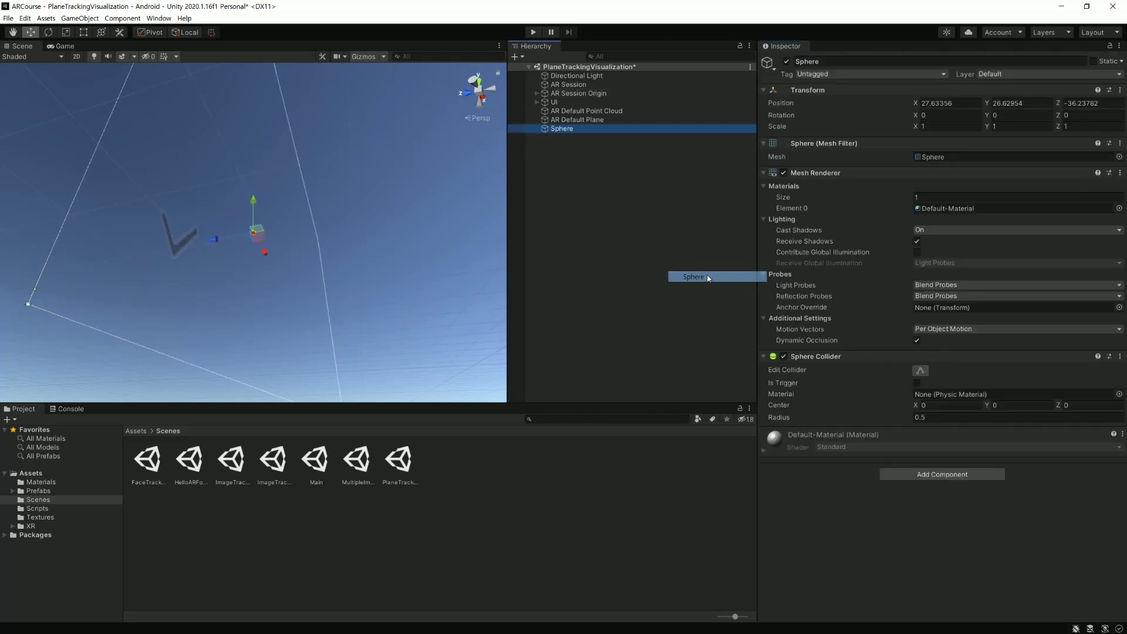
double_click(560, 129)
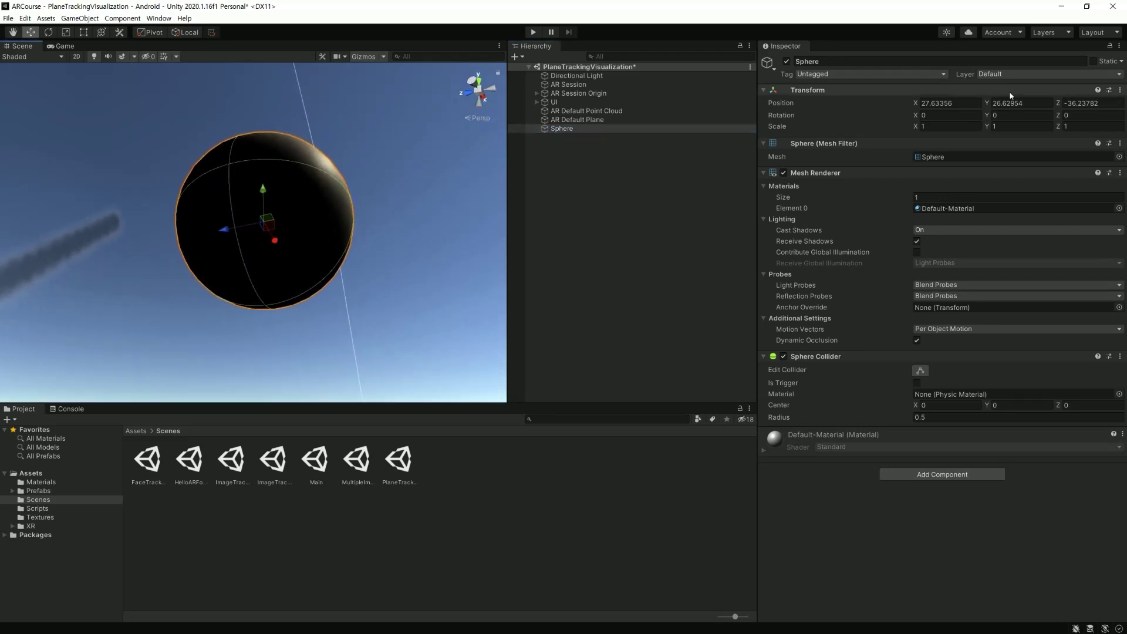
click(950, 107)
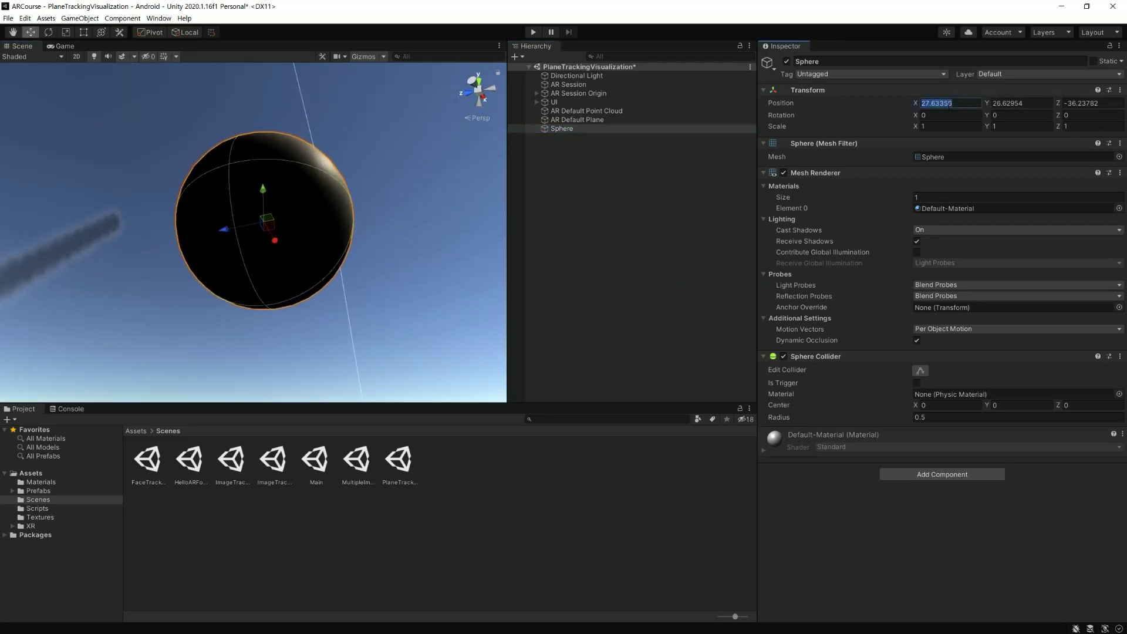
click(604, 130)
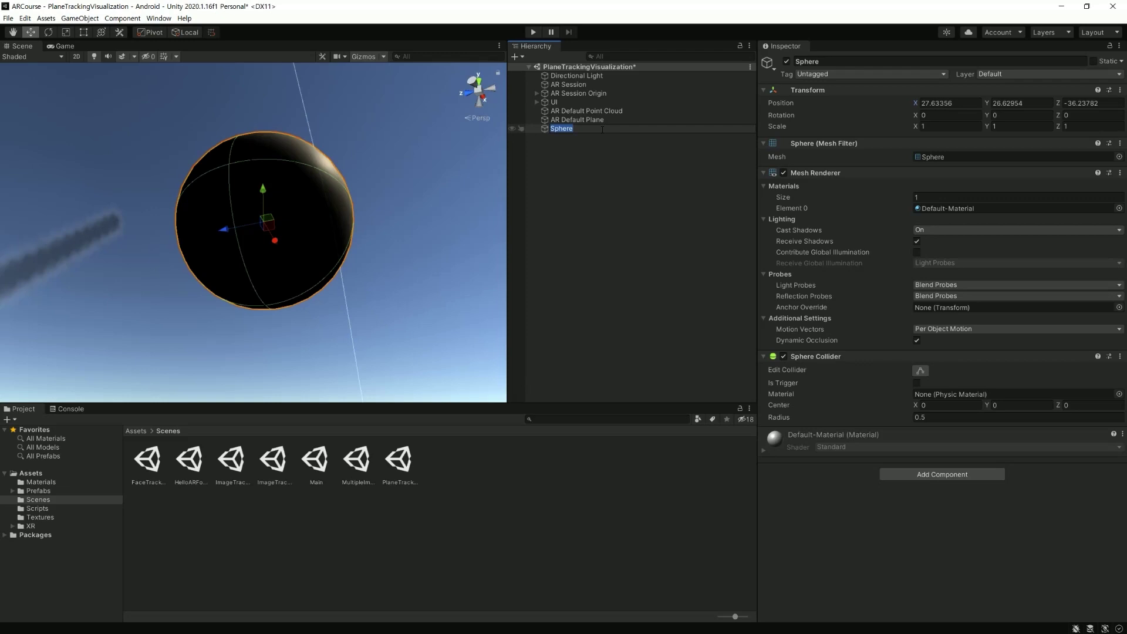
text(ARBullet)
key(Return)
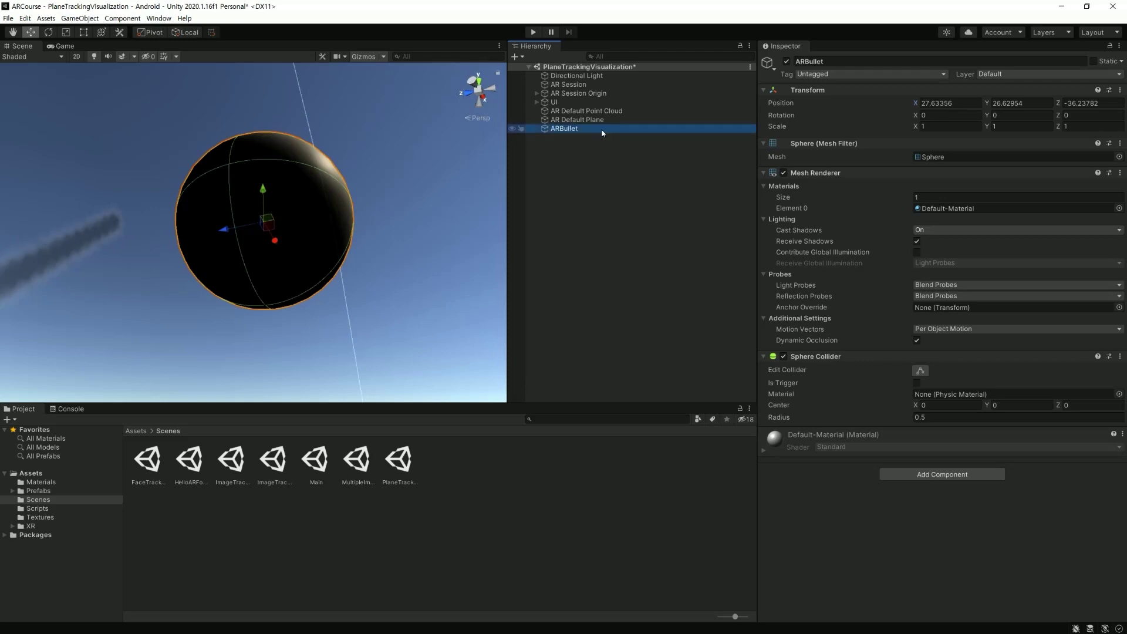
Drag ARBullet into Assets/Prefabs as a prefab, then delete the scene instance.
click(637, 175)
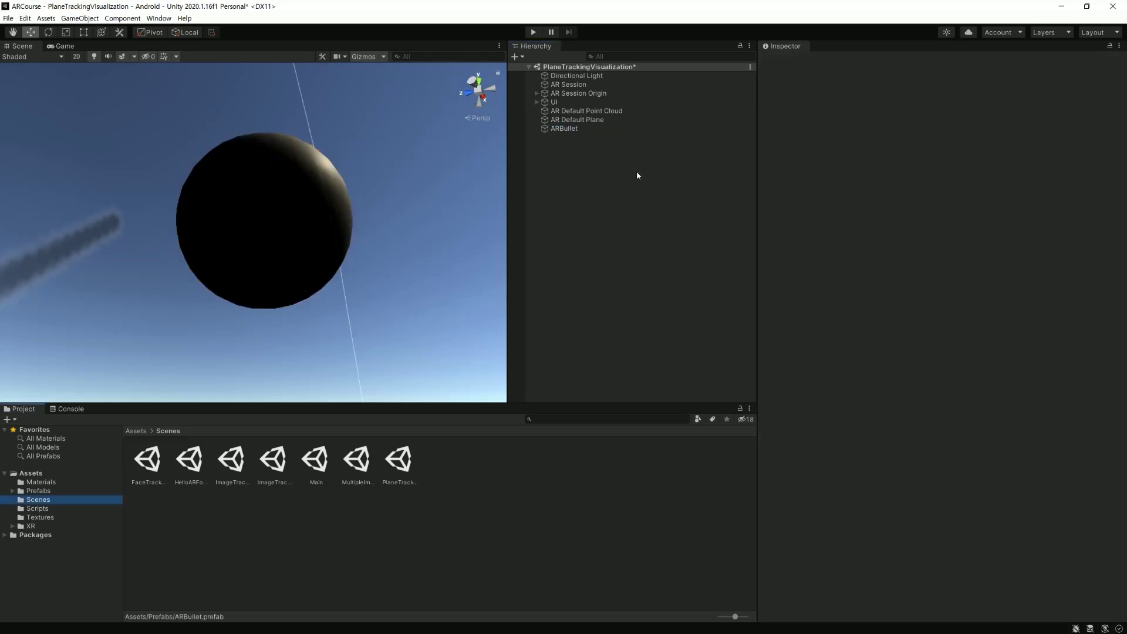
click(39, 491)
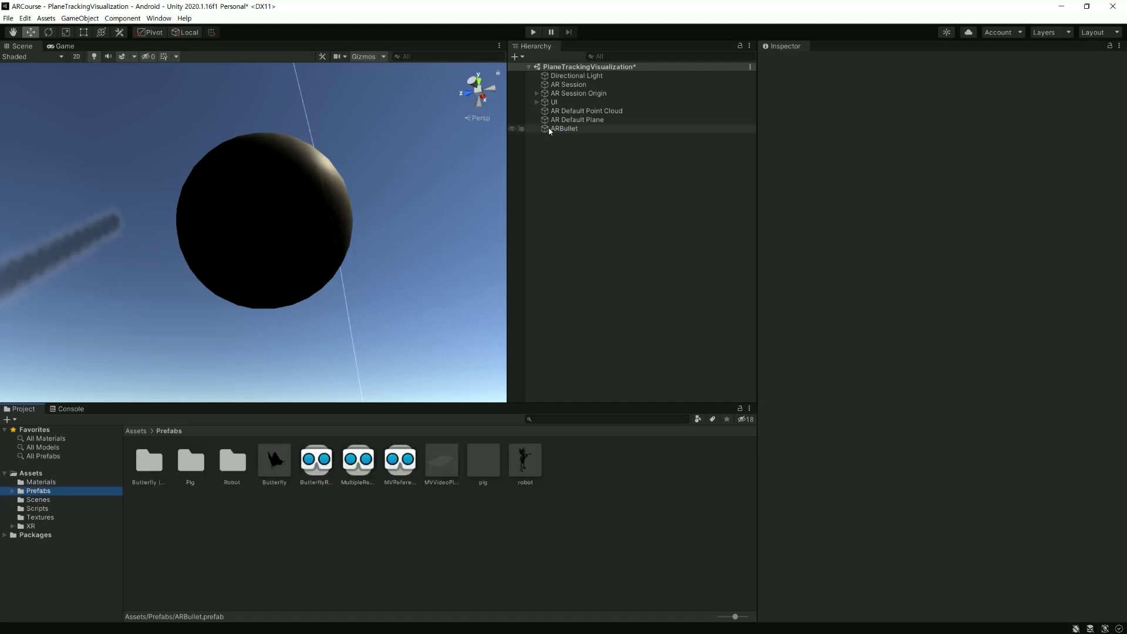
drag(555, 130, 584, 485)
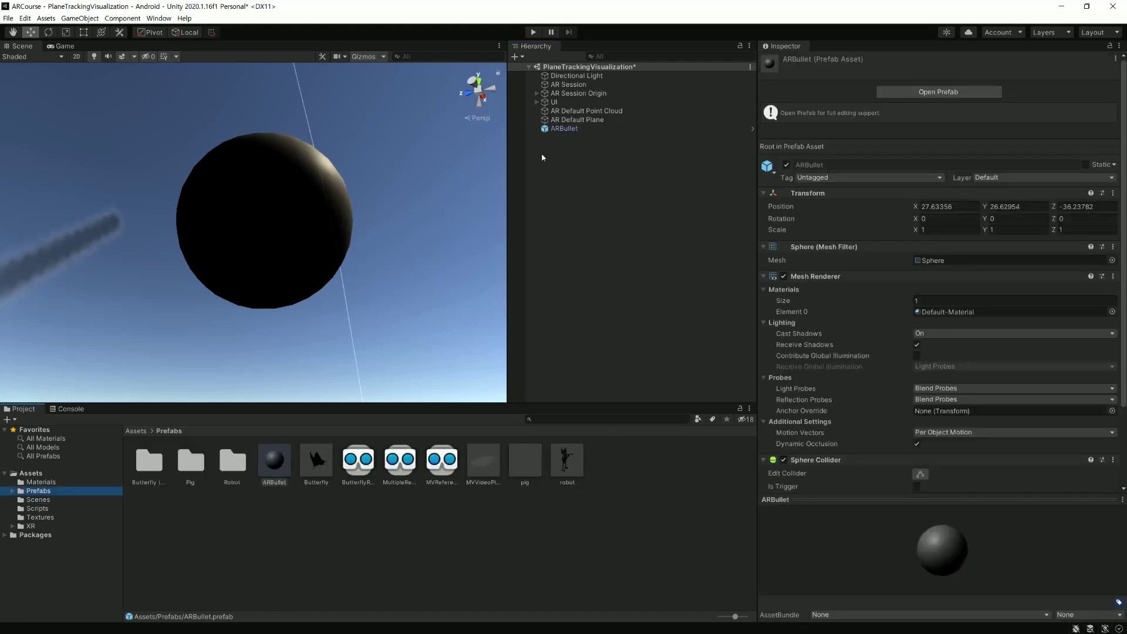
middle_drag(414, 182, 395, 171)
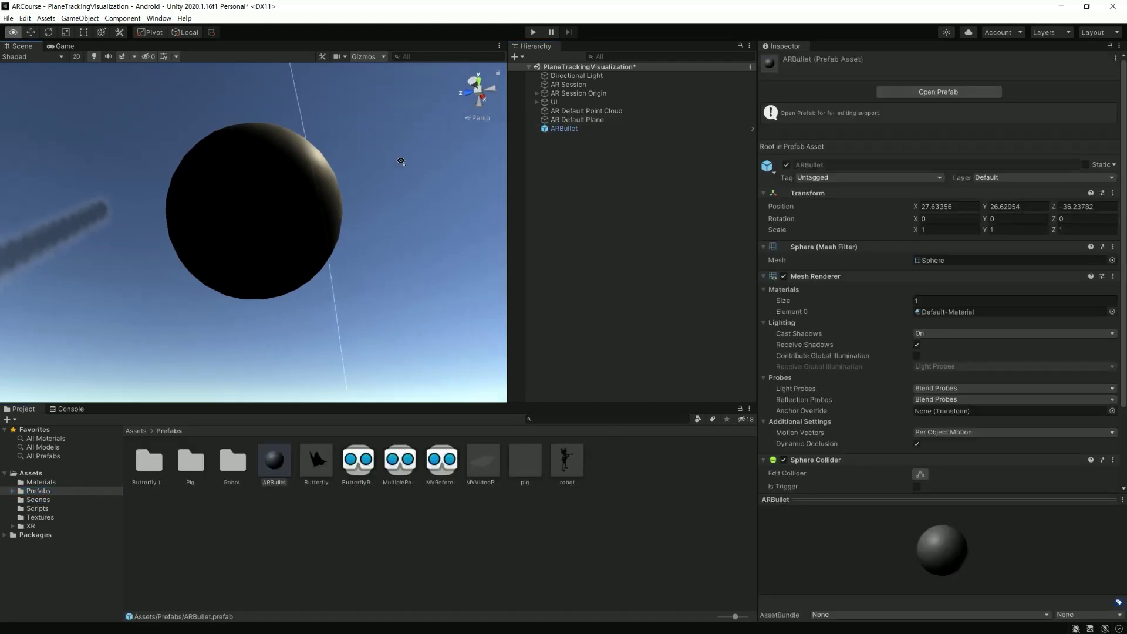
click(562, 129)
key(Delete)
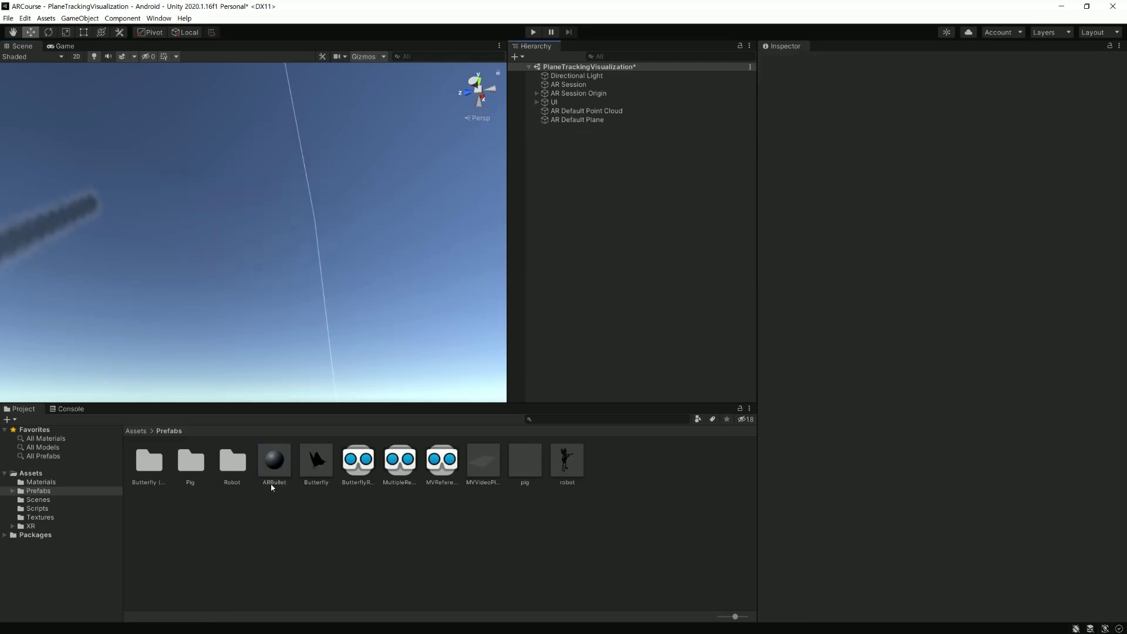
Open the ARBullet prefab and set its position to 0, 0, 0.
double_click(273, 464)
mouse_move(410, 289)
alt+mouse_down()
mouse_move(273, 256)
mouse_move(550, 285)
alt+mouse_up()
click(578, 80)
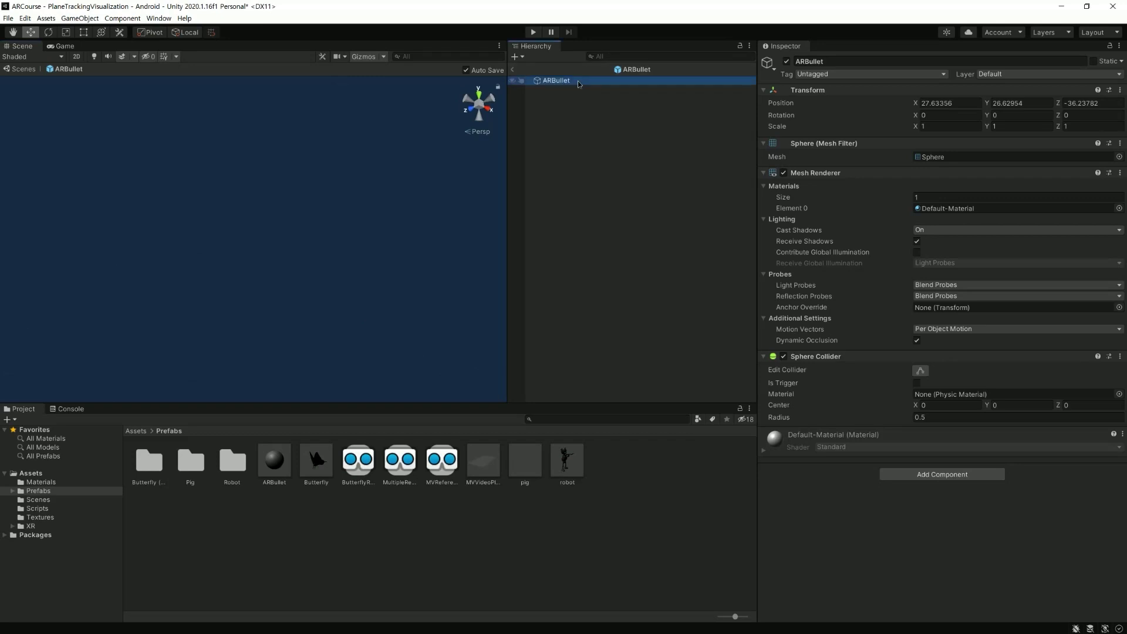
key(f)
click(963, 103)
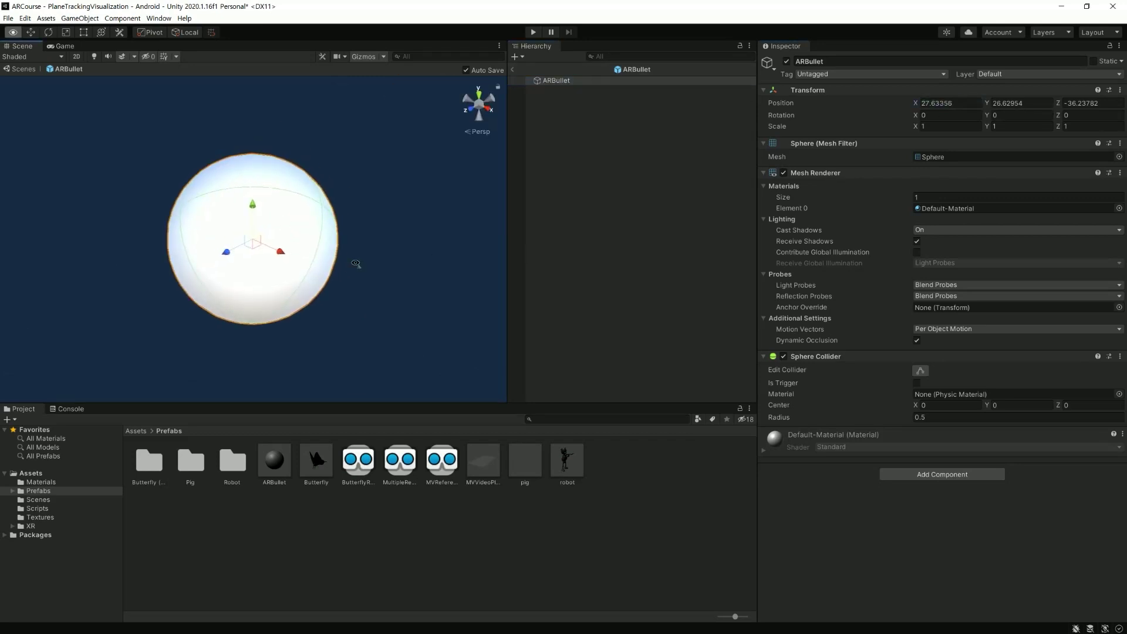
scroll(286, 219, down, 5)
click(952, 105)
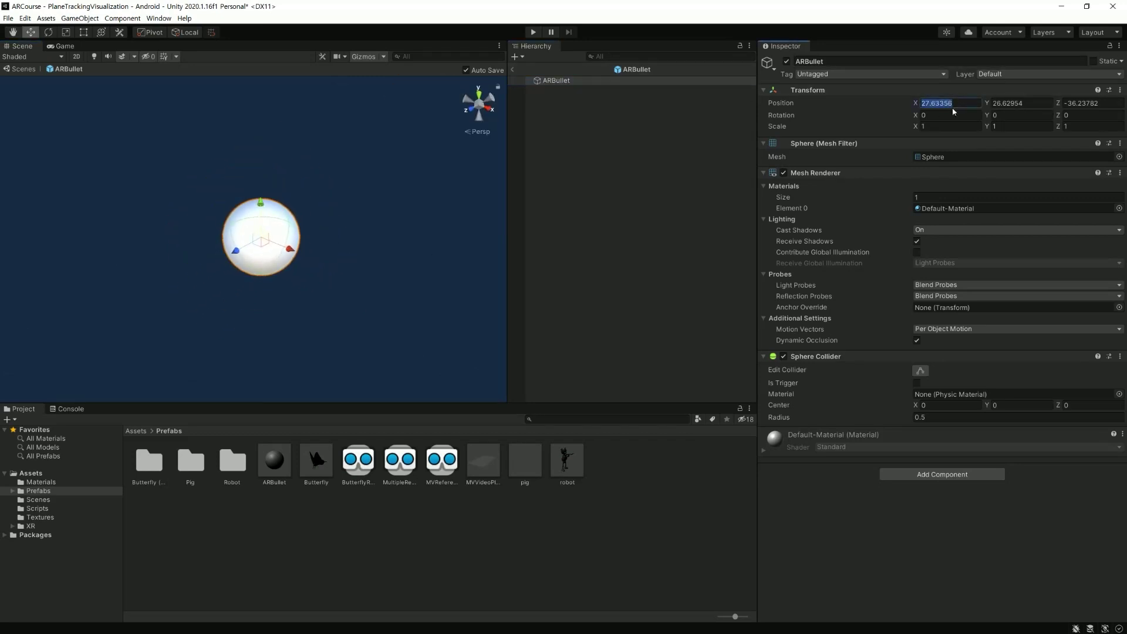
text(0)
key(Tab)
text(0)
key(Tab)
text(0)
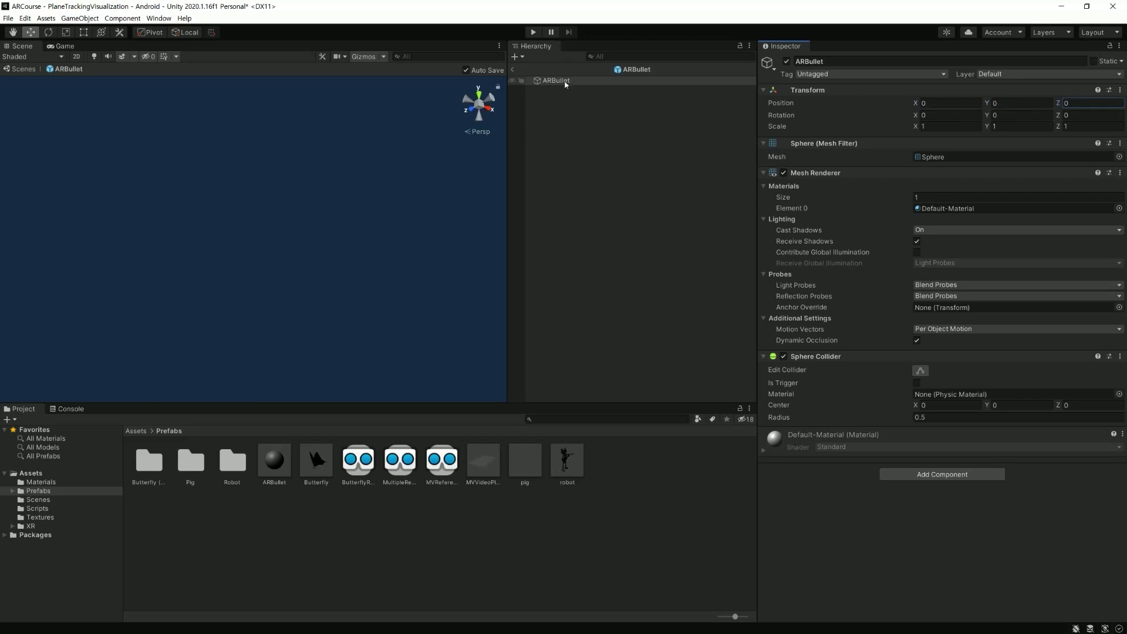
Apply the DebugFace material to the ARBullet sphere.
double_click(566, 84)
scroll(382, 244, down, 3)
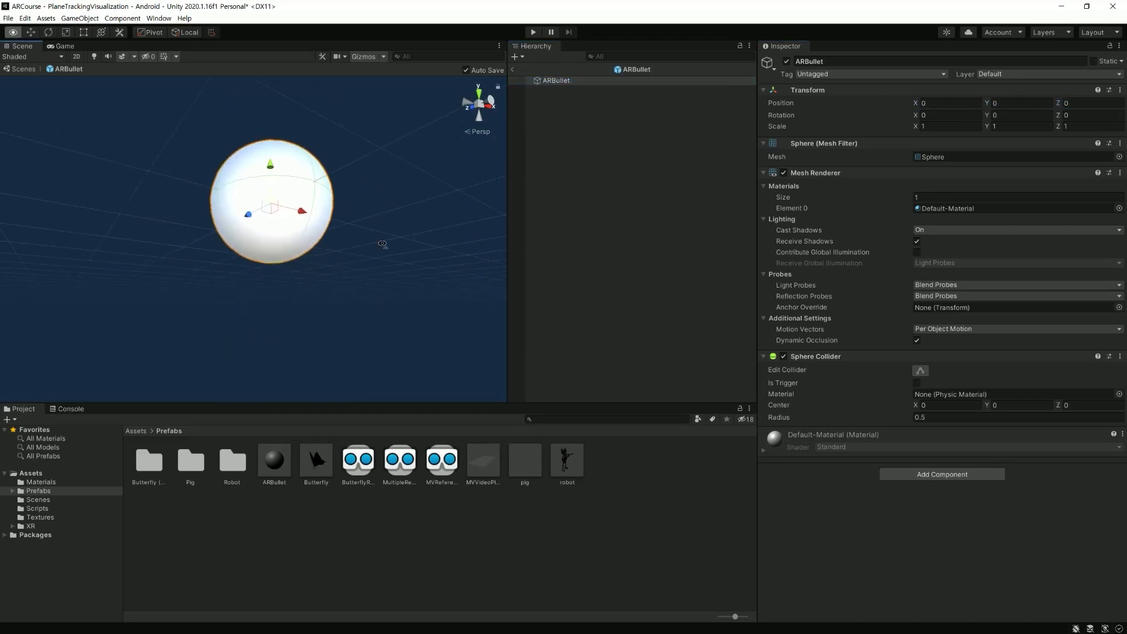
alt+right_drag(382, 243, 390, 277)
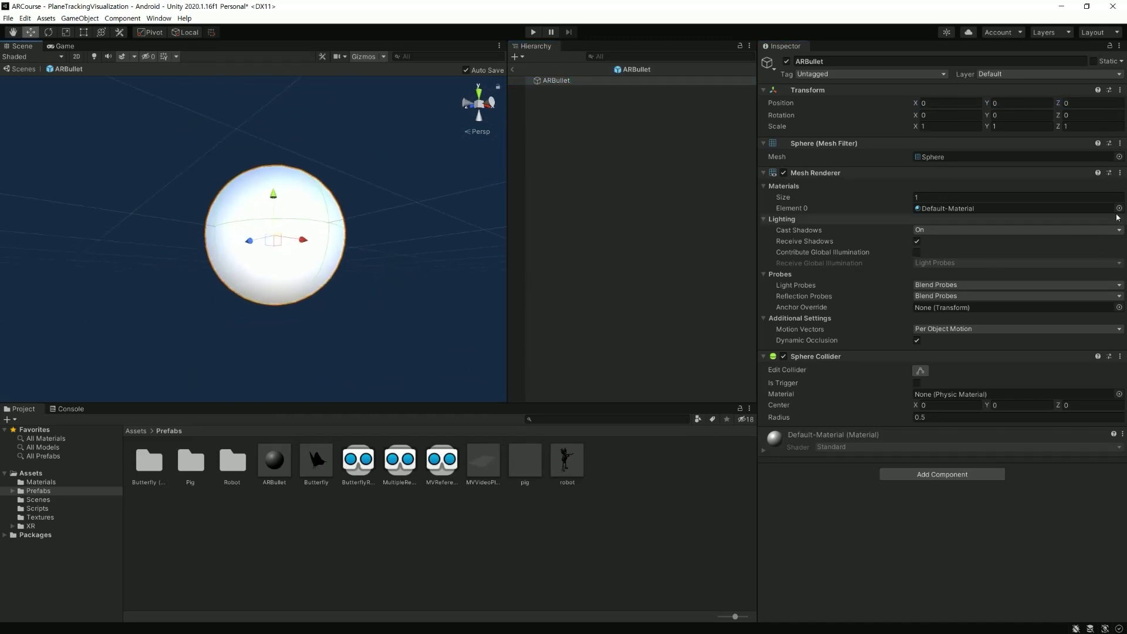
click(71, 439)
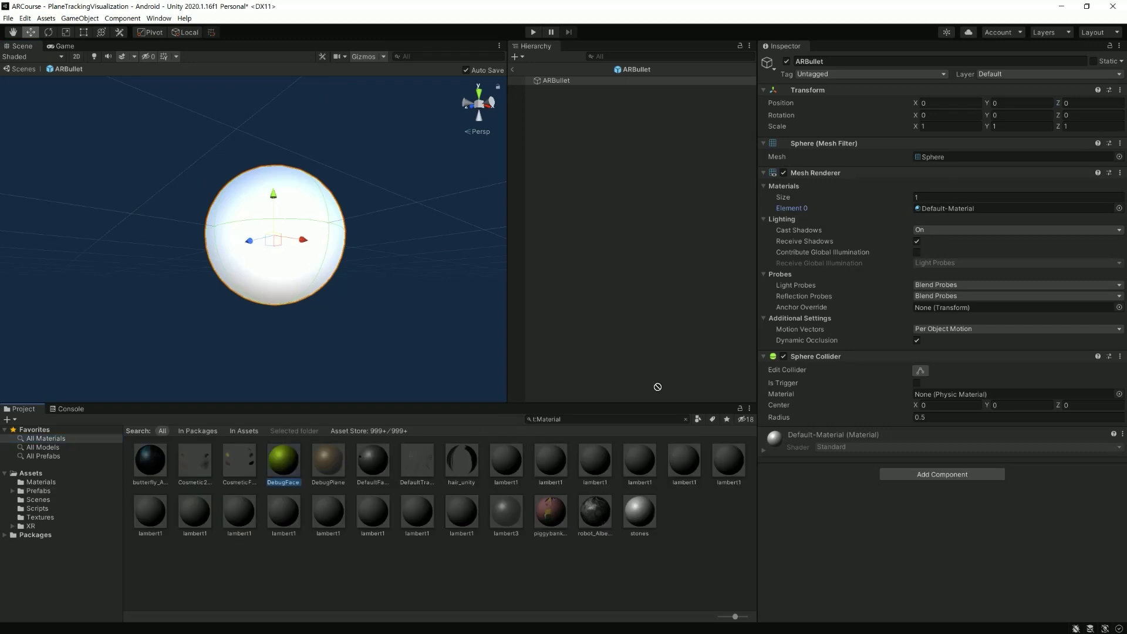
drag(294, 468, 945, 208)
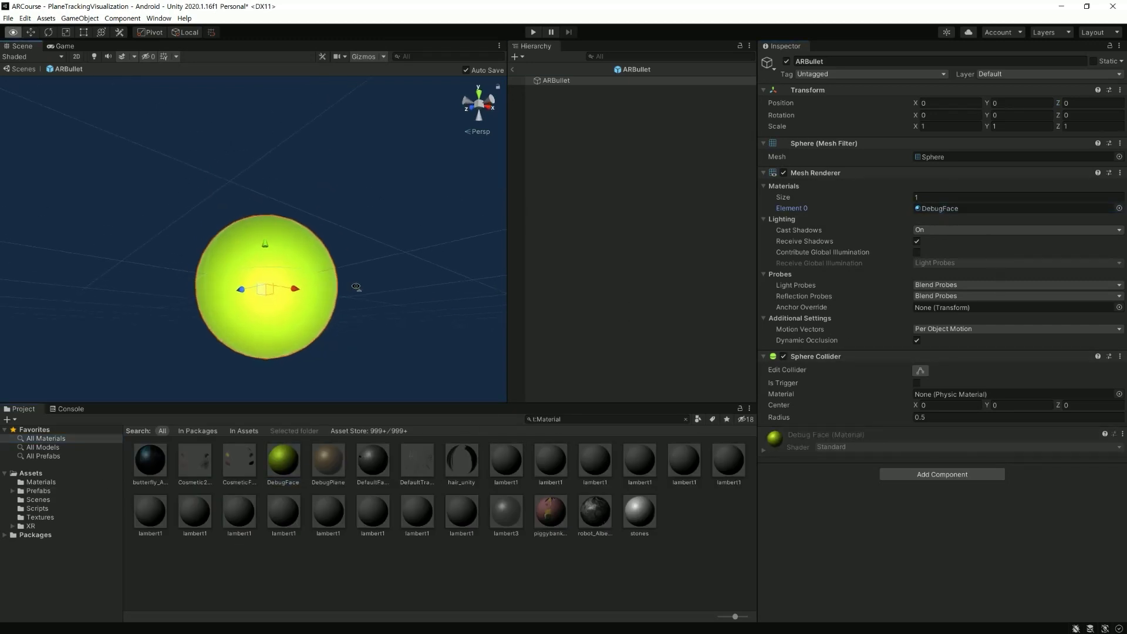
right_drag(358, 323, 357, 292)
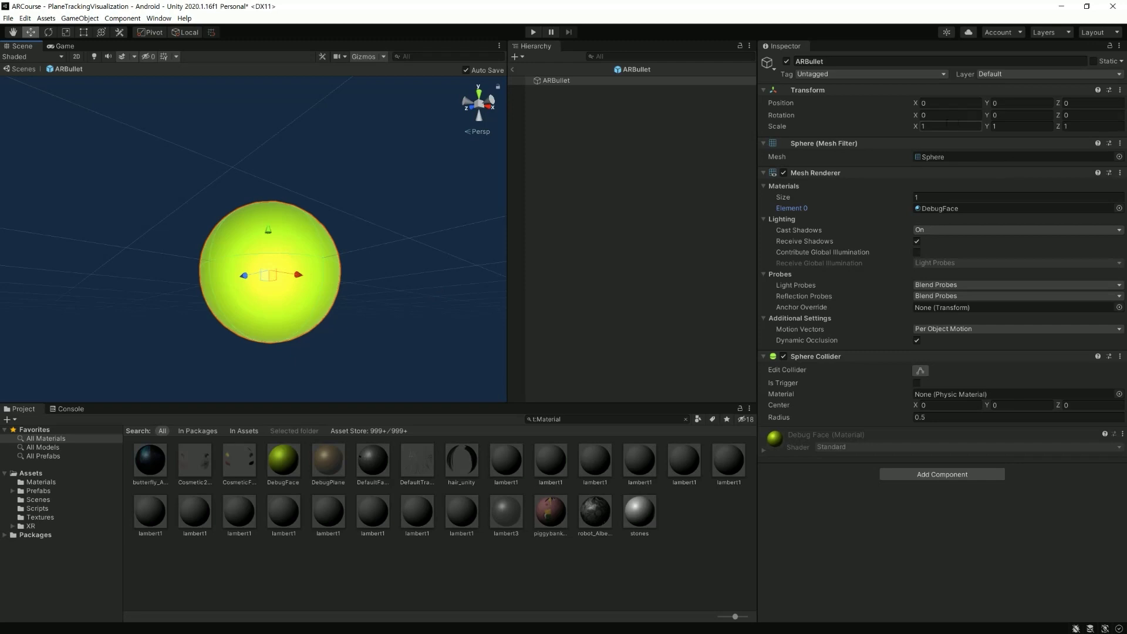
Scale the ARBullet sphere to 0.1 on X, Y and Z.
click(961, 125)
text(0.1)
key(Tab)
text(0.1)
key(Tab)
text(0.1)
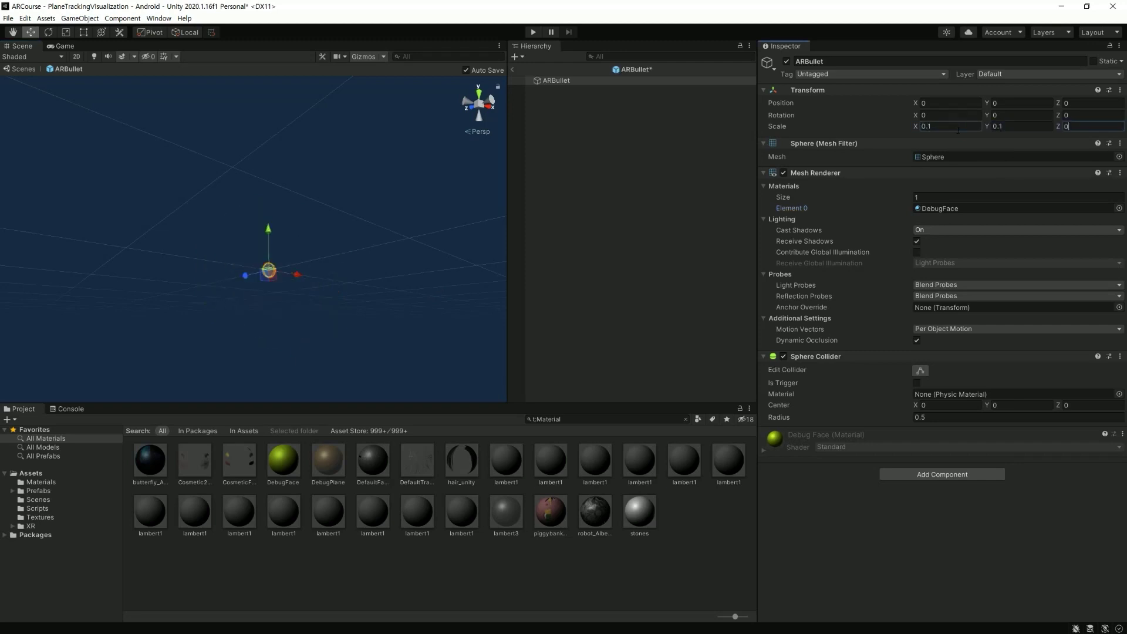
key(Return)
click(610, 207)
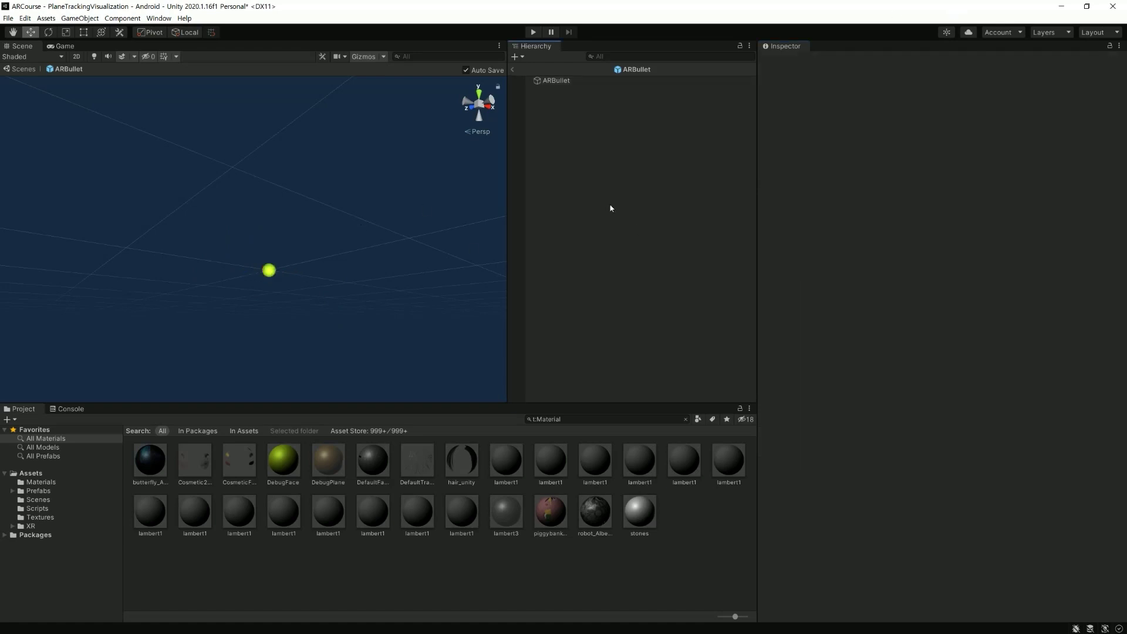
alt+drag(300, 285, 353, 328)
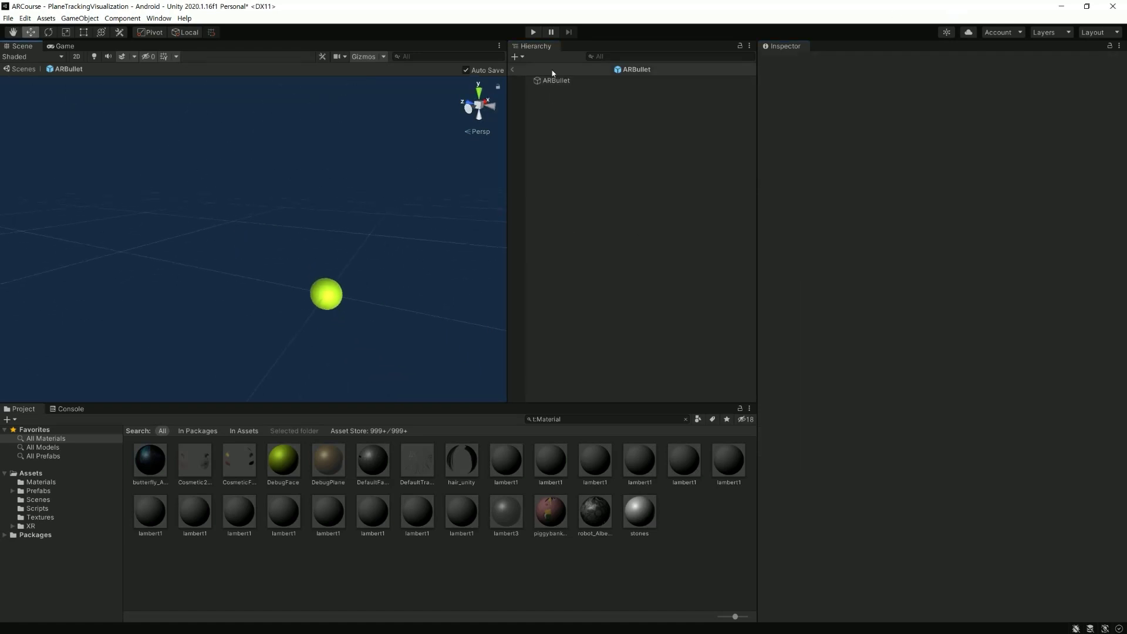
Exit prefab mode and open the AR Shooter script from AR Session Origin in Visual Studio.
click(515, 71)
click(594, 94)
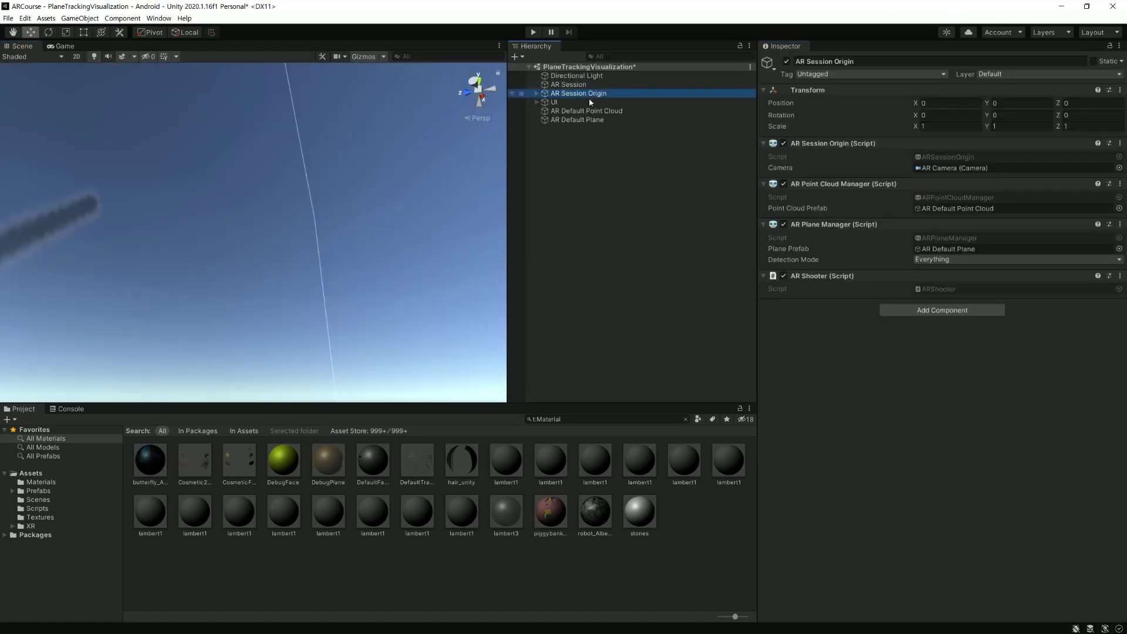
right_click(585, 269)
click(968, 352)
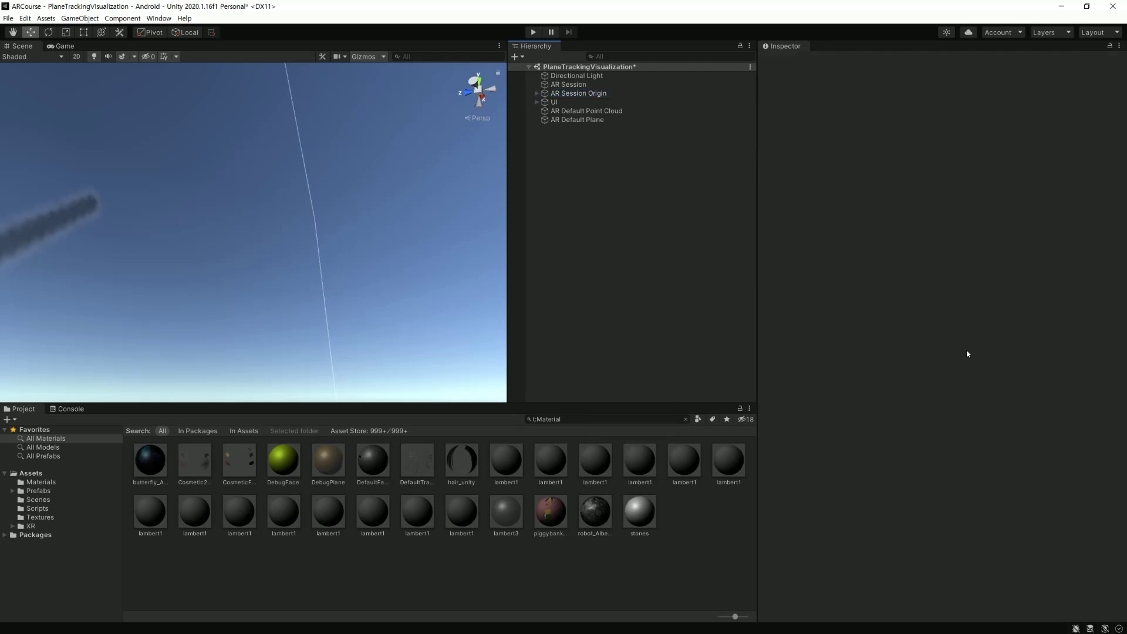
click(637, 93)
click(1121, 276)
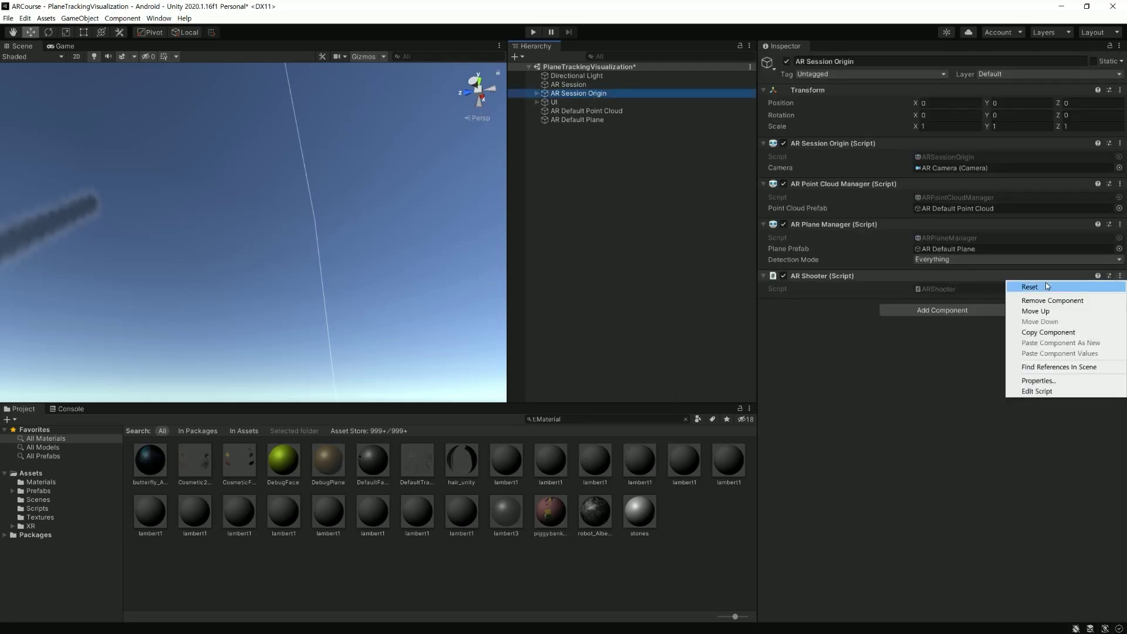
click(1047, 392)
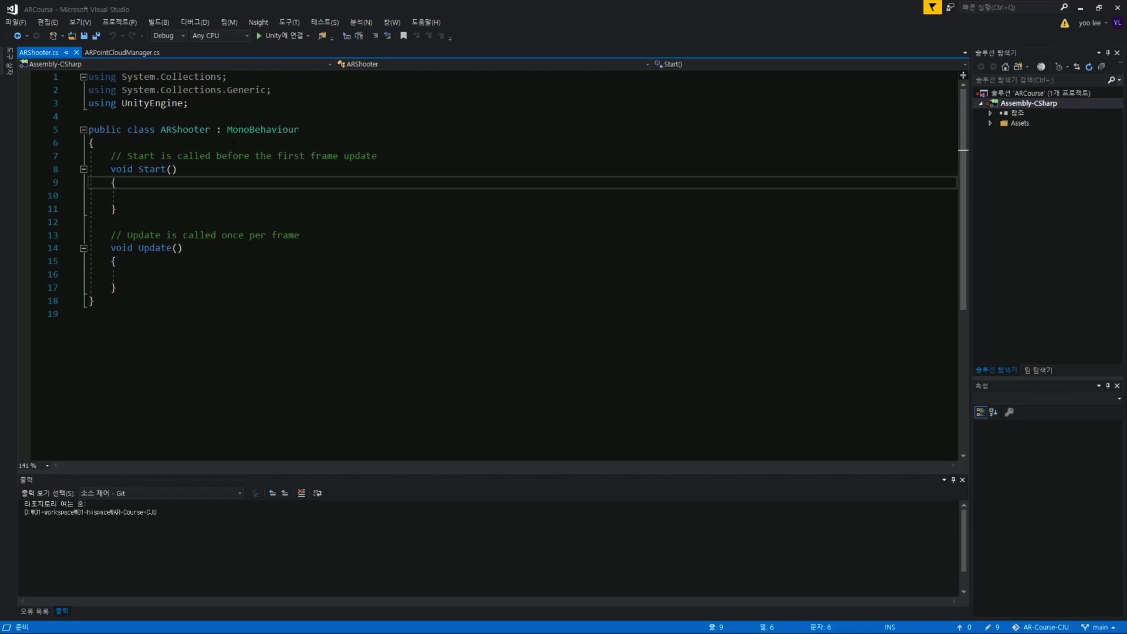
Declare private GameObject bulletObject; in the ARShooter class and save.
click(233, 142)
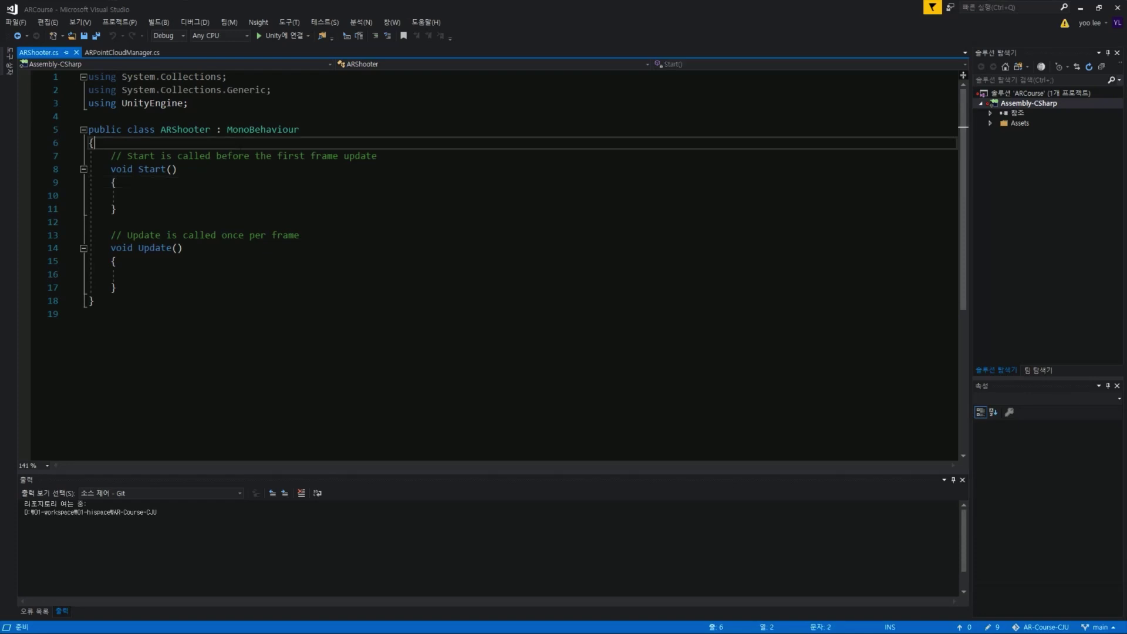
key(Return)
key(Return)
key(Up)
text(pirvat)
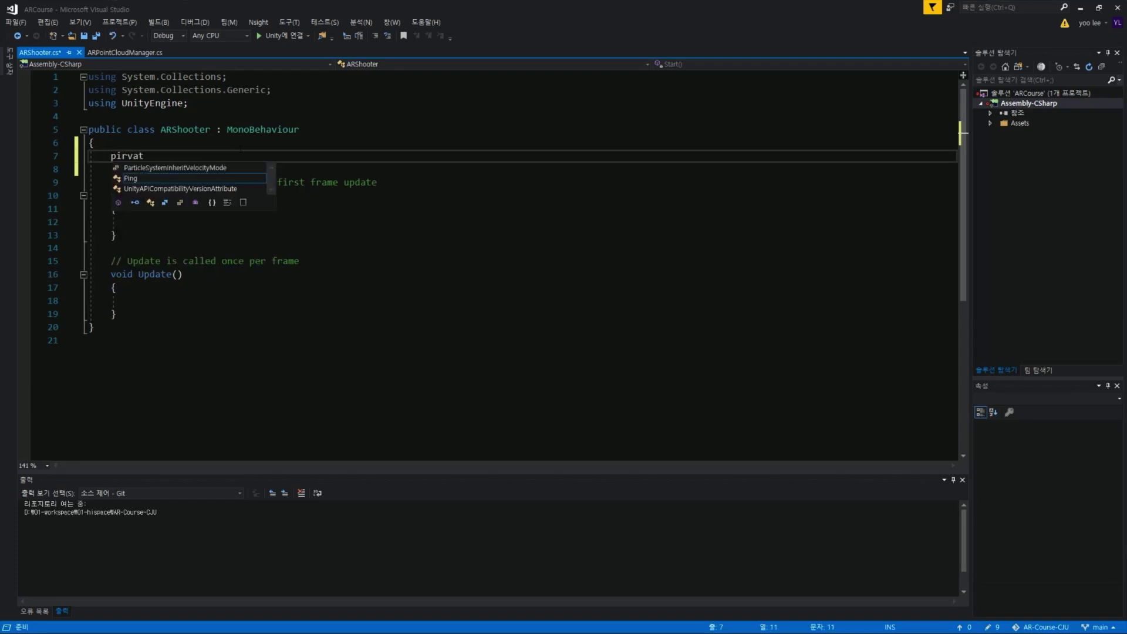
key(BackSpace)
key(BackSpace)
key(BackSpace)
key(BackSpace)
key(BackSpace)
text(rivate )
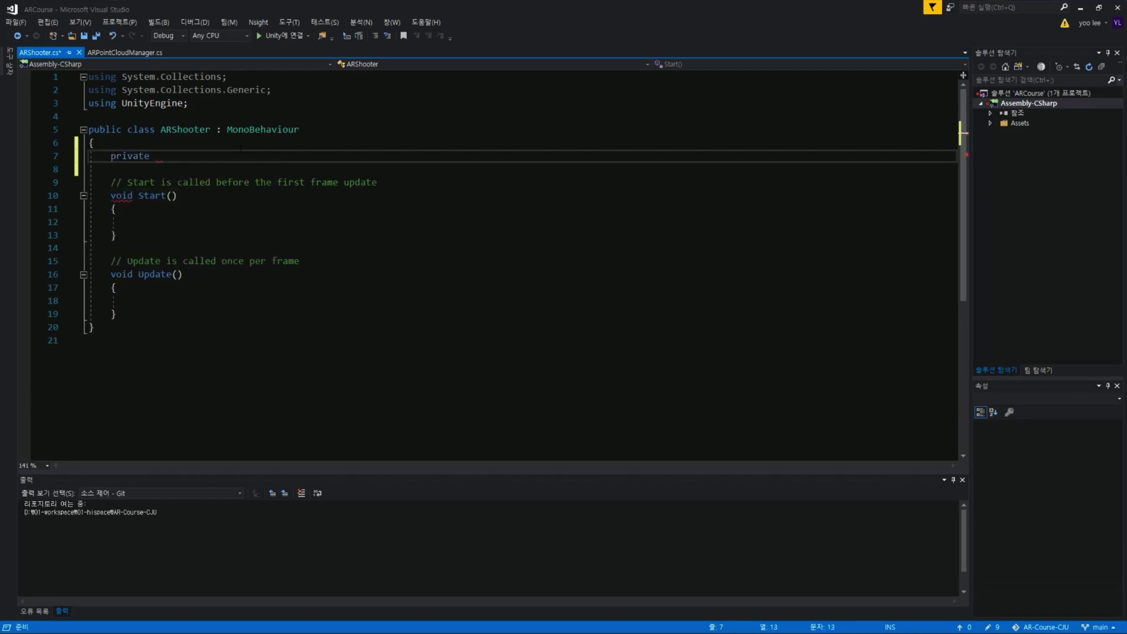
text(GameObject b)
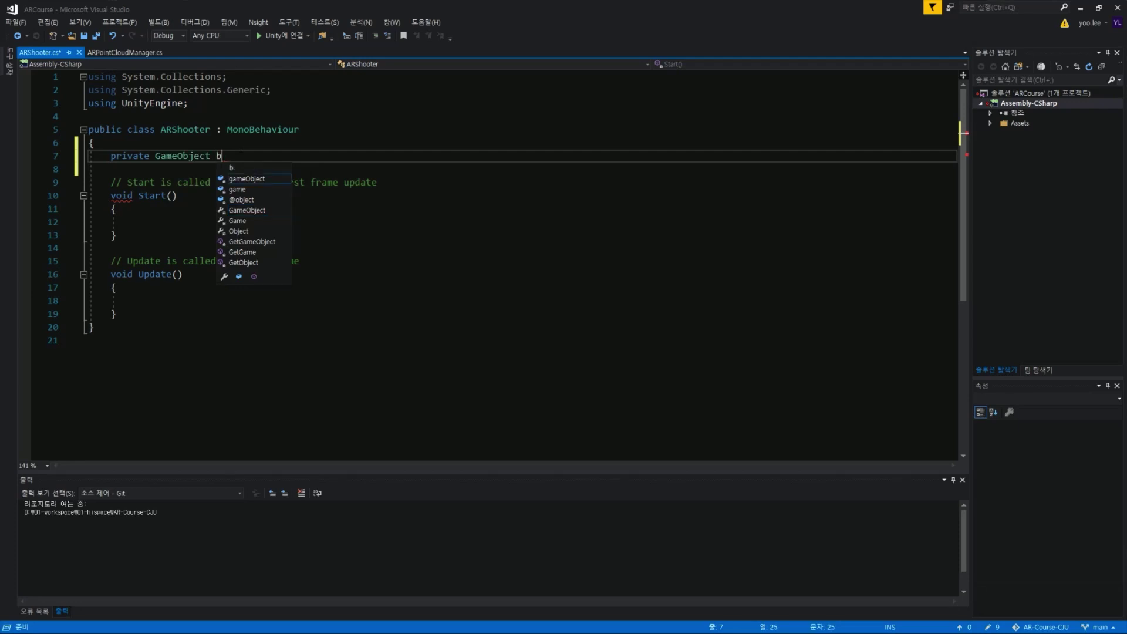
text(ulletObject;)
key(ctrl+s)
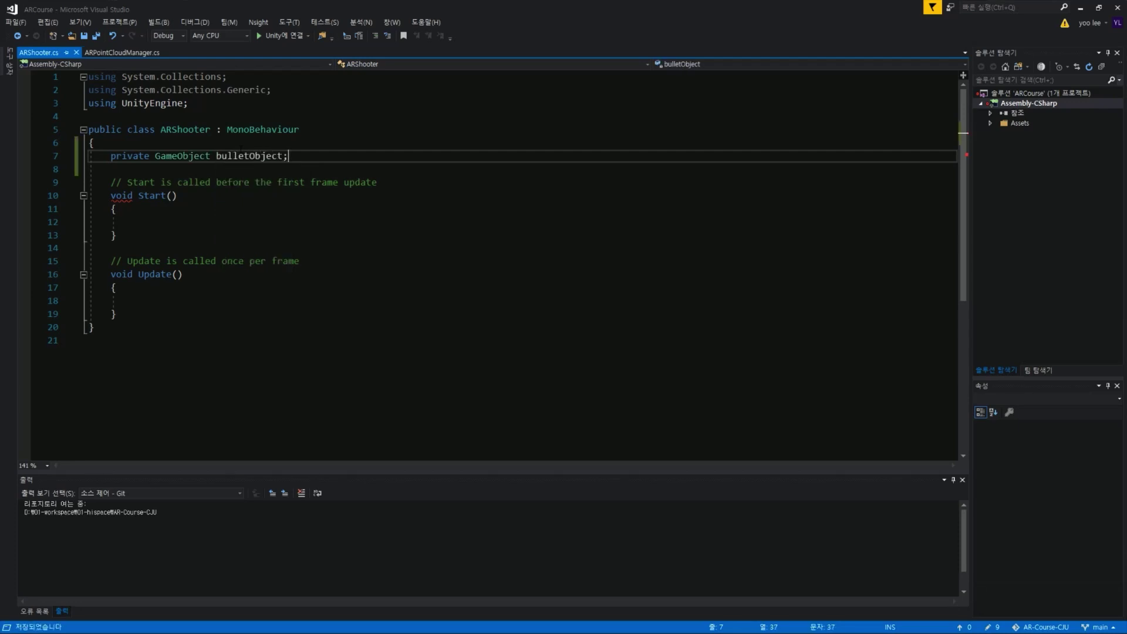
Add the [SerializeField] attribute above bulletObject and save.
key(Home)
key(Return)
key(Up)
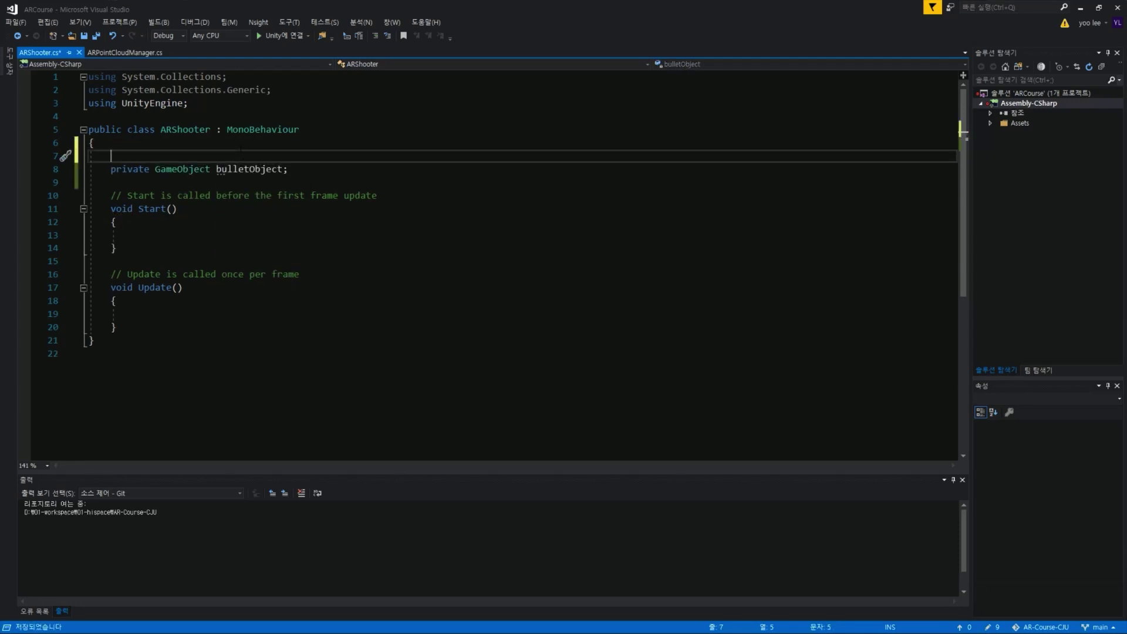
text([)
text(Ser)
key(Tab)
text(])
key(ctrl+s)
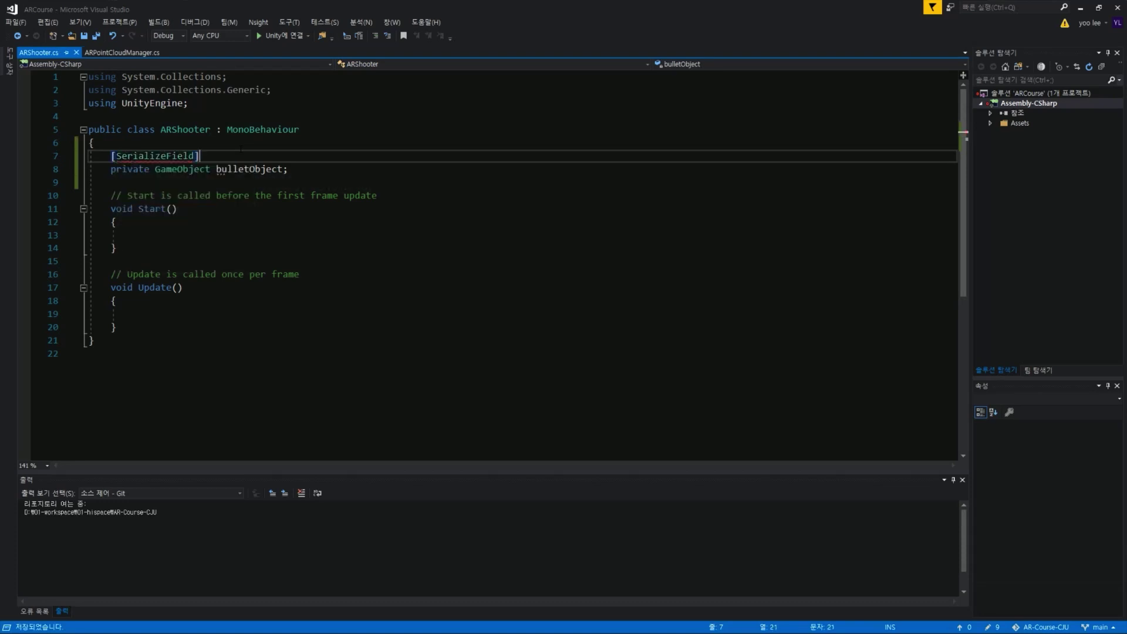
Add private Transform cameraTransform; below it, save, and switch back to Unity.
key(Down)
key(End)
key(Return)
key(Return)
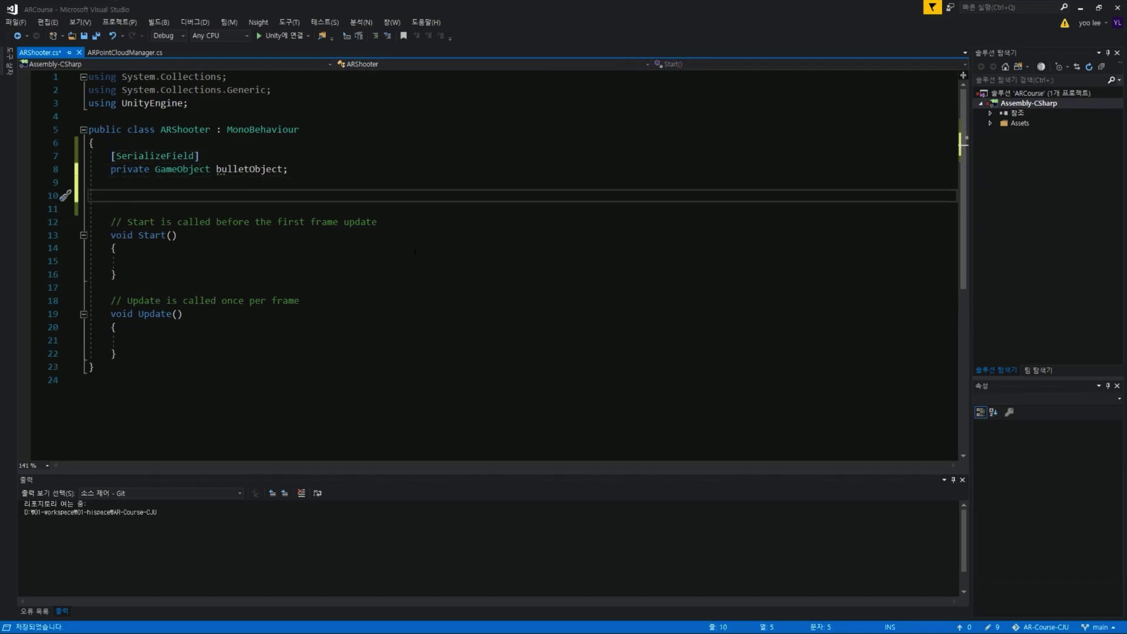
text(private Tra)
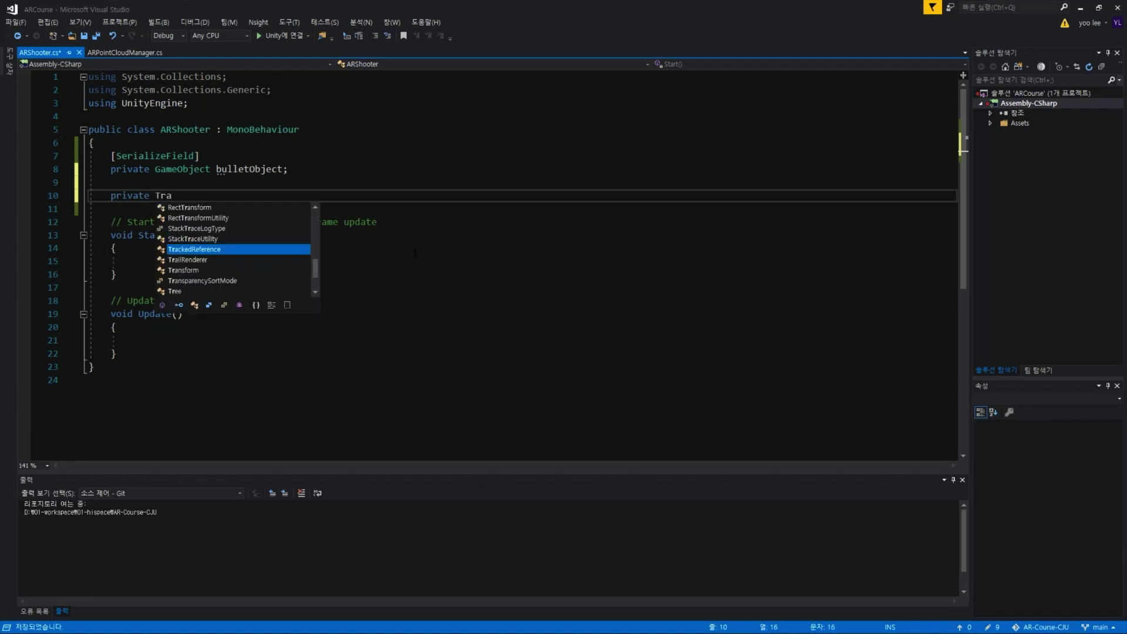
text(nsform came)
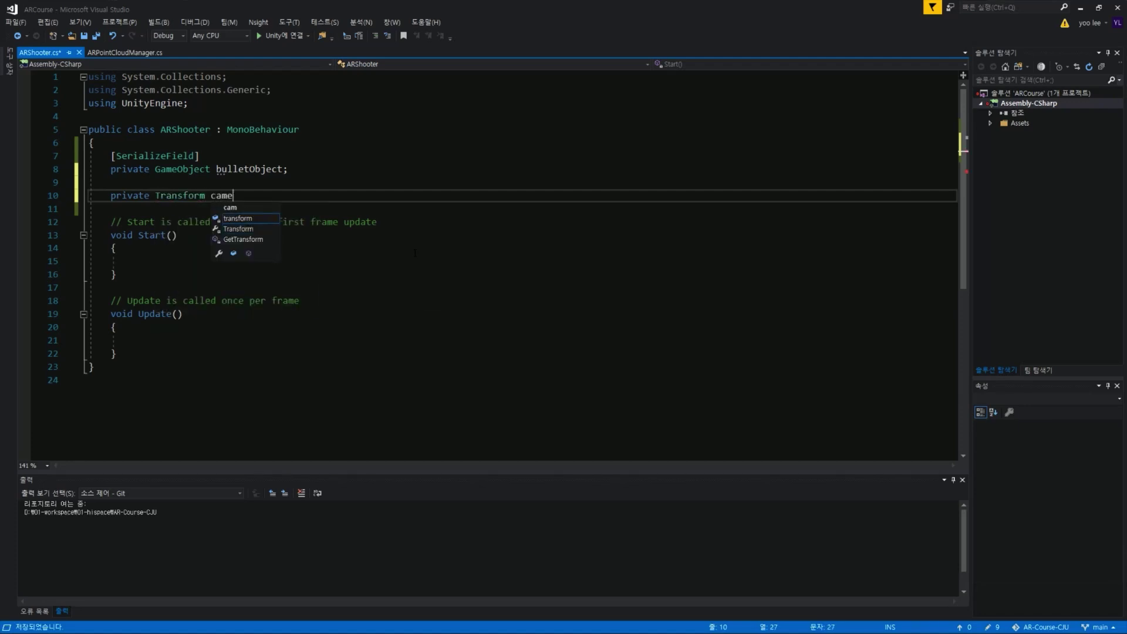
text(raTran)
text(sform;)
key(ctrl+s)
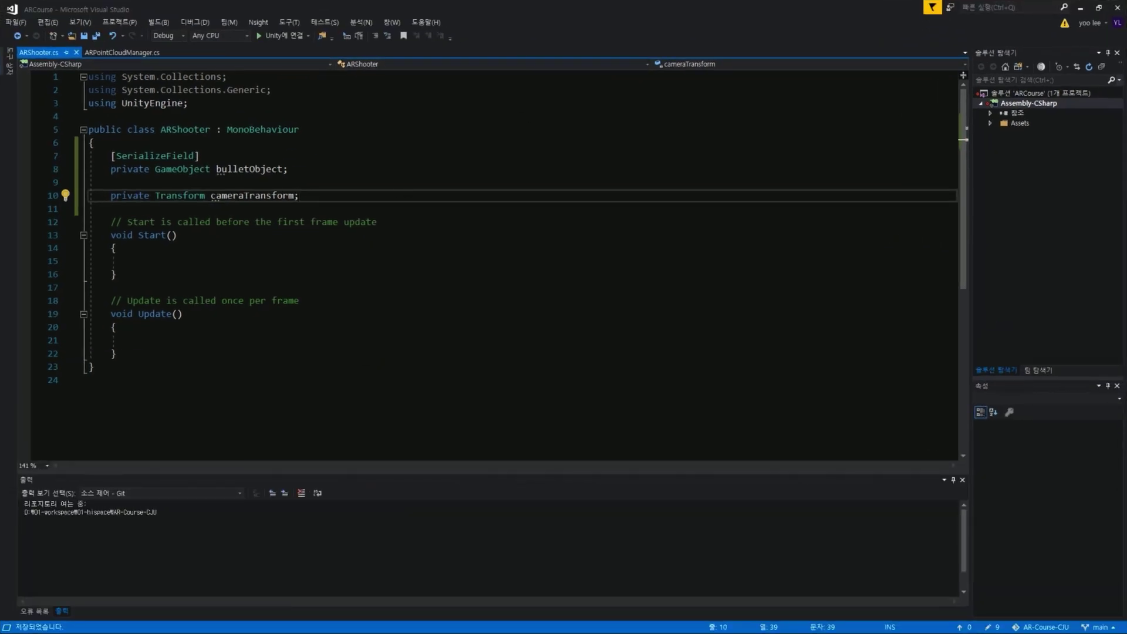
key(alt+Tab)
Expand AR Session Origin in Unity to check its child AR Camera.
click(533, 94)
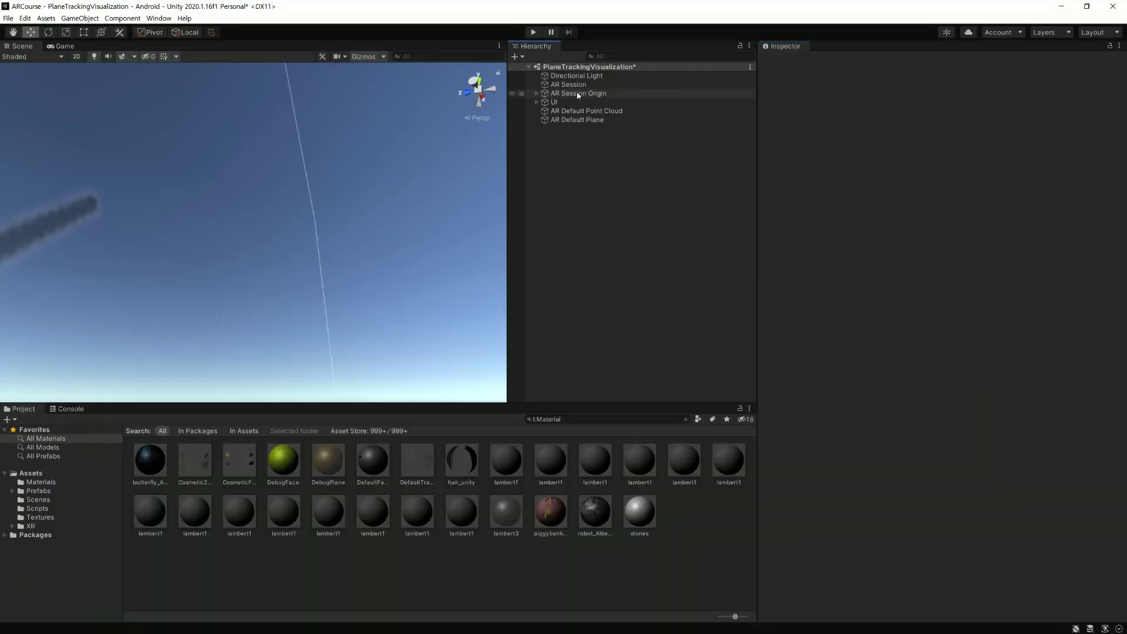
click(537, 94)
click(591, 103)
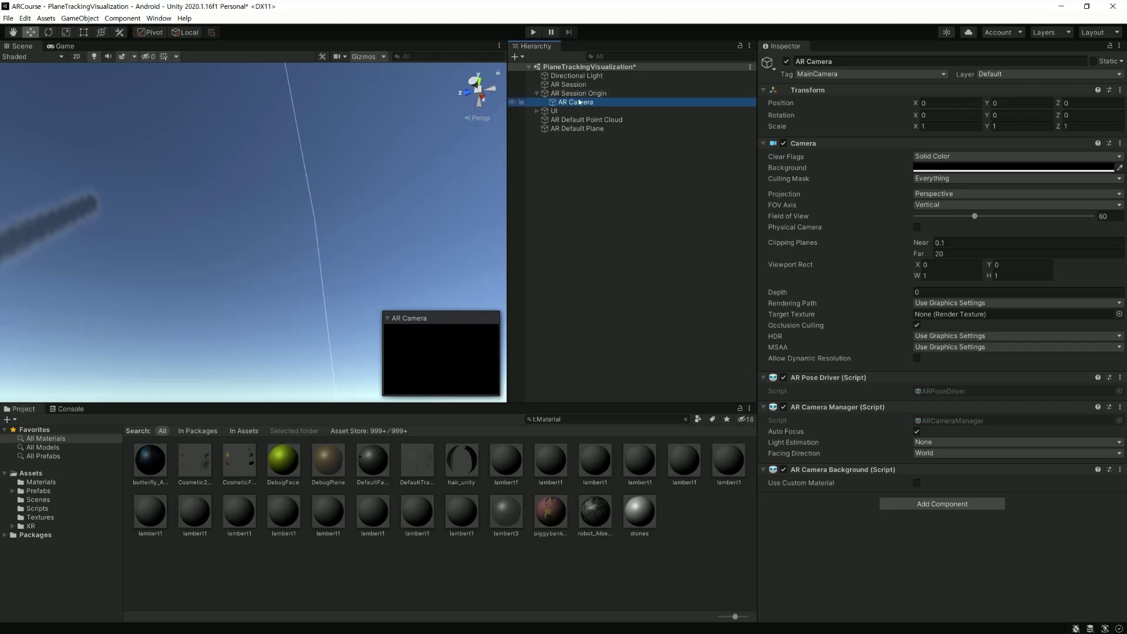
click(605, 94)
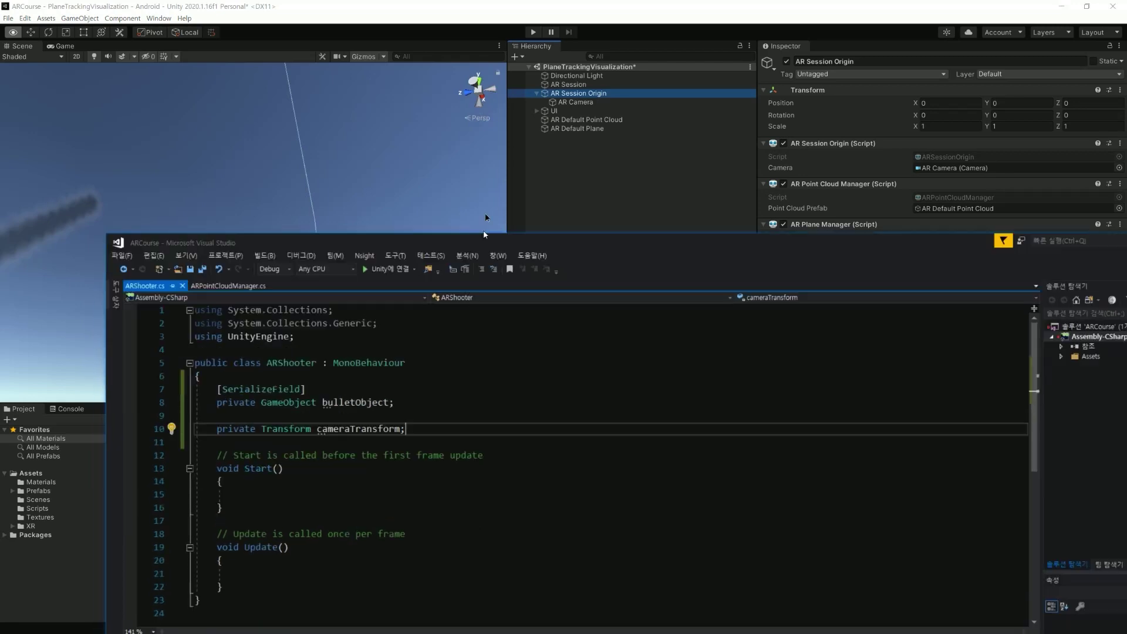
Add an Awake method and start the line cameraTransform = GetComponent in its body.
key(Return)
text(void Aw)
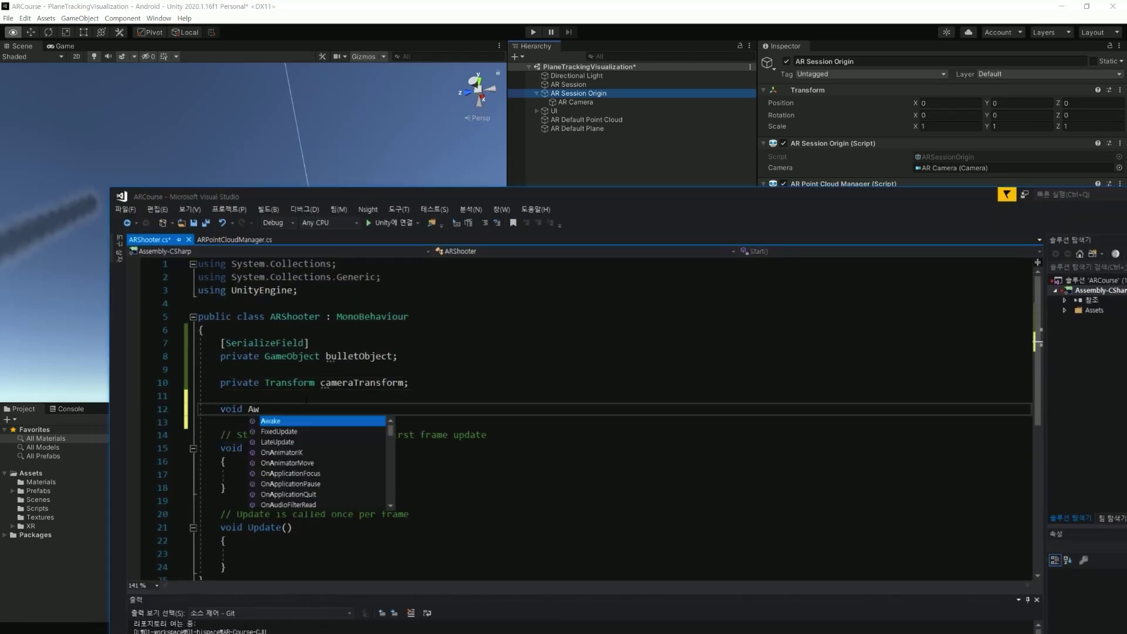
text(ak)
key(Tab)
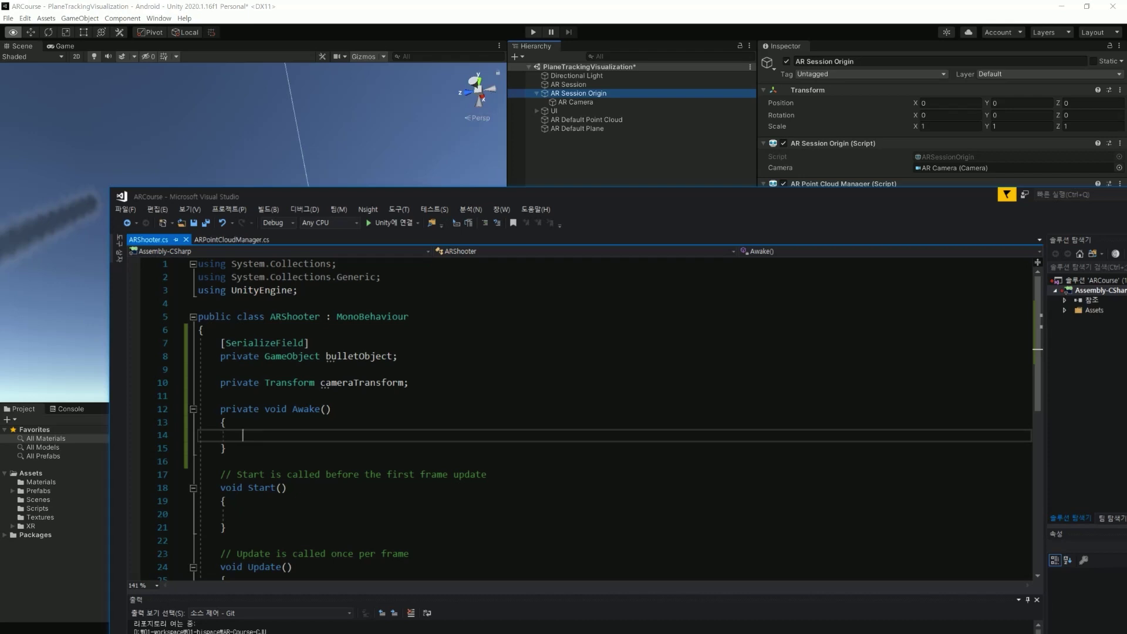
double_click(380, 383)
key(ctrl+c)
click(246, 435)
key(ctrl+v)
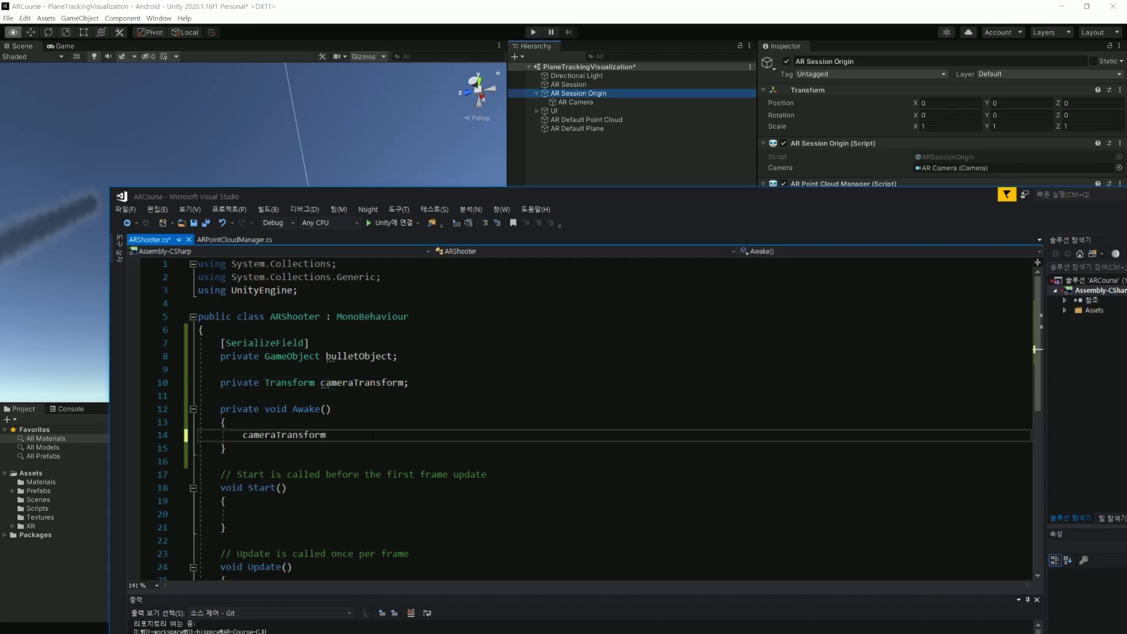
text(= GetCo)
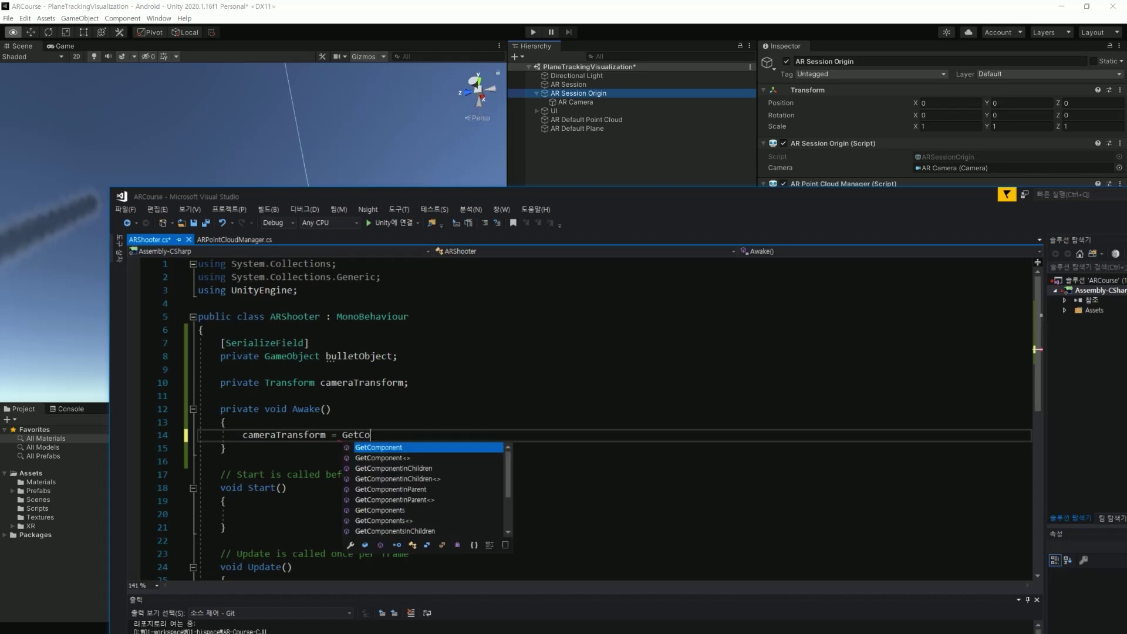
text(m)
key(Tab)
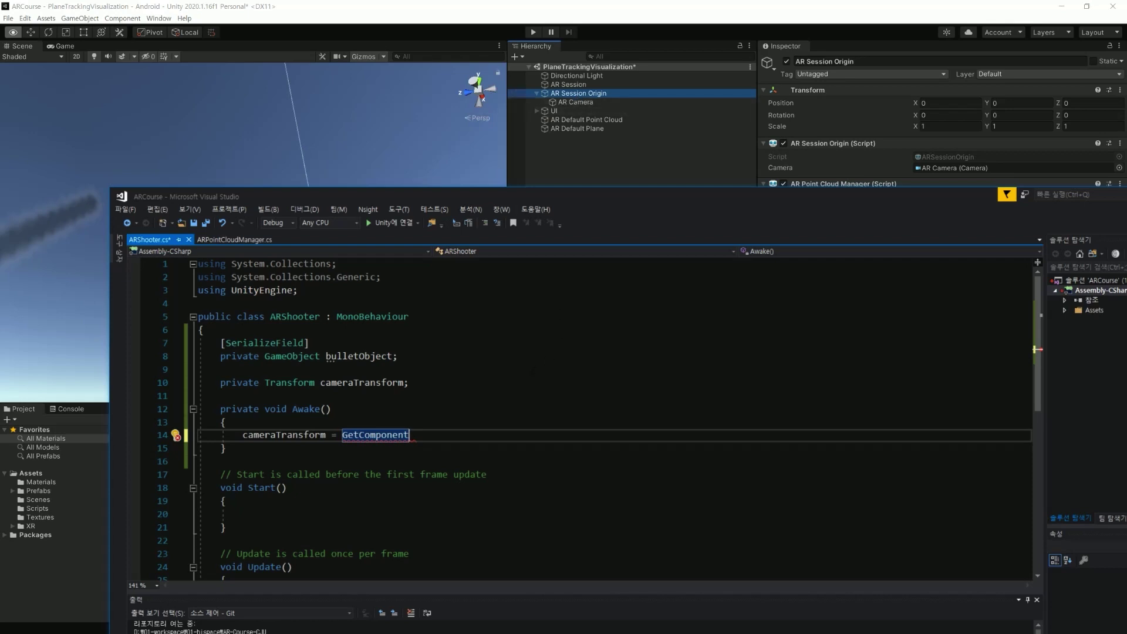
Complete it as GetComponentInChildren<Camera>().transform; and save the script.
key(ctrl+space)
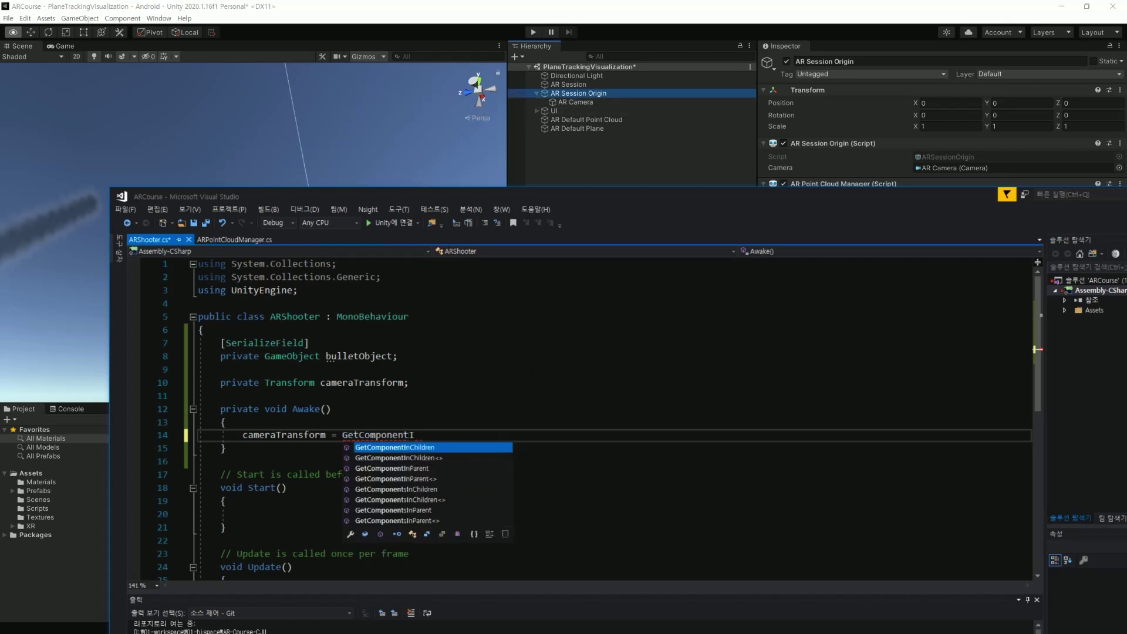
text(InC)
key(Tab)
text(<)
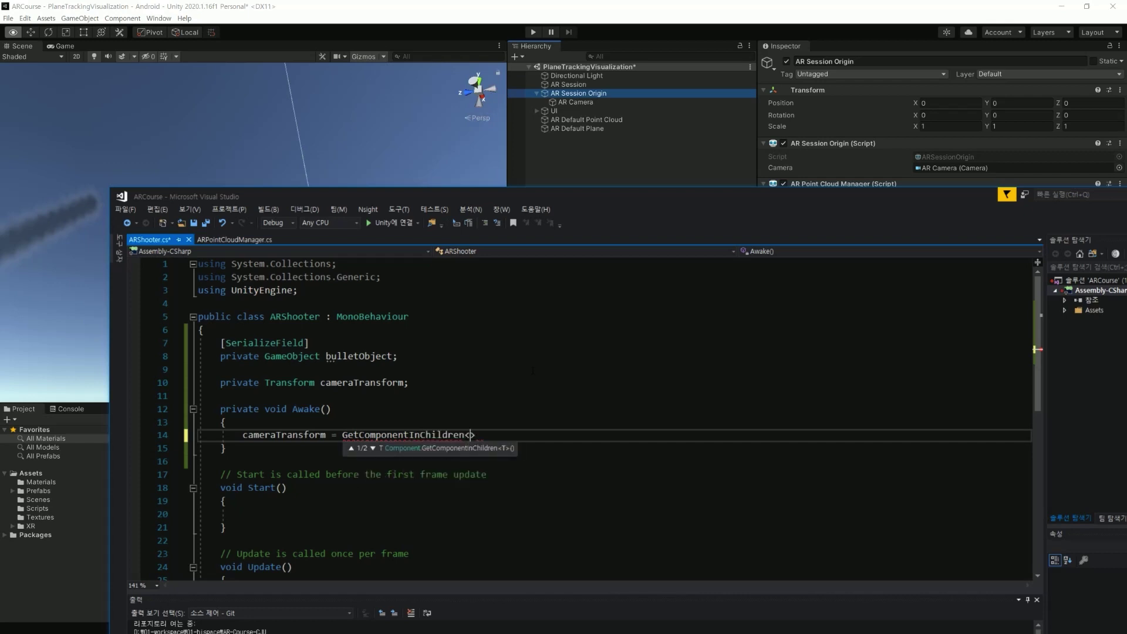
text(Came)
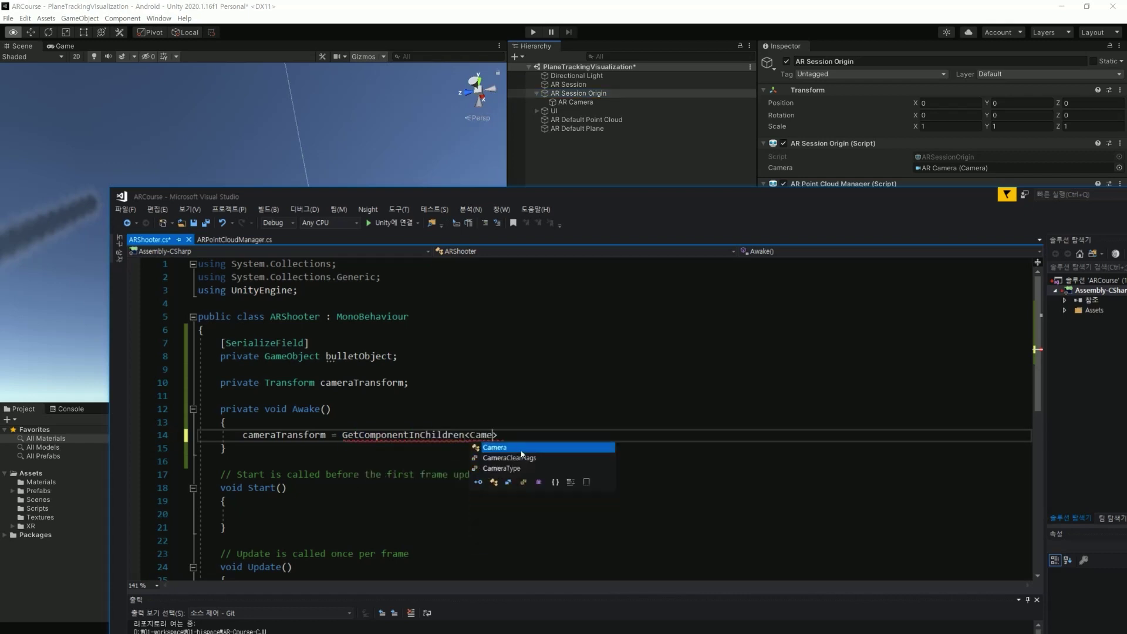
key(Tab)
key(ctrl+s)
text(()
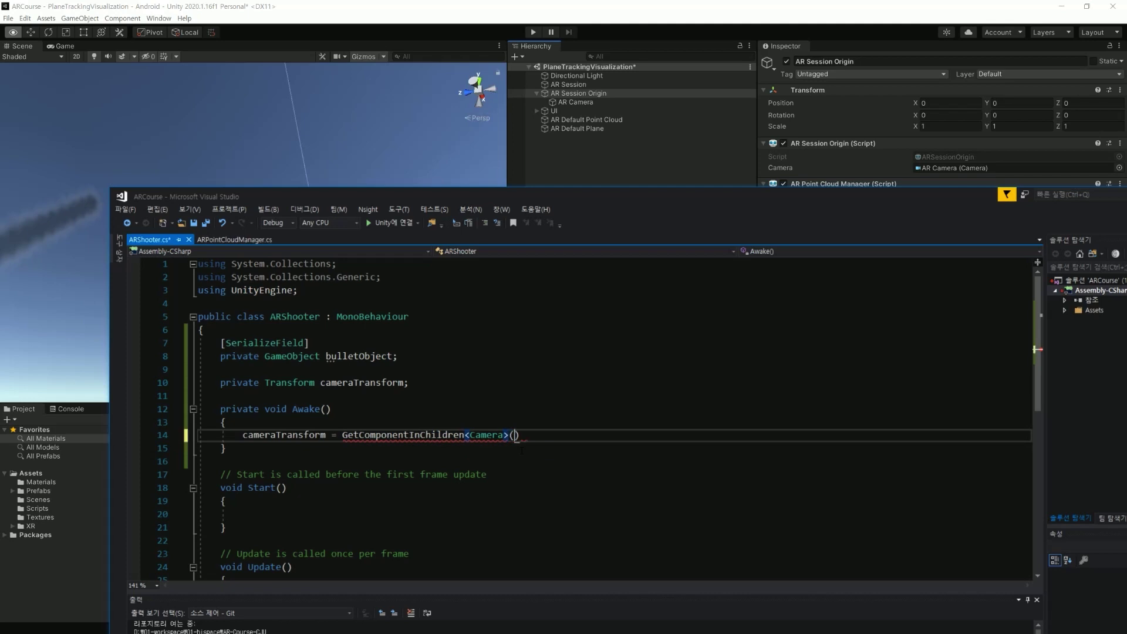
text())
text(.tr)
key(Tab)
text(;)
key(ctrl+s)
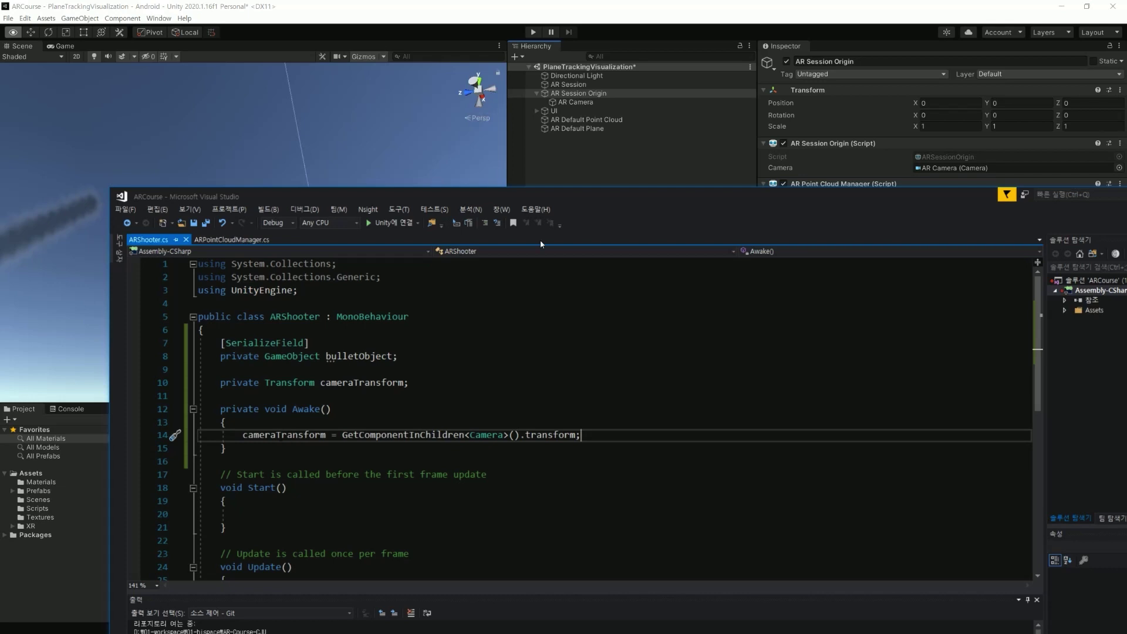
In Unity, select AR Camera and then AR Session Origin in the Hierarchy.
click(605, 99)
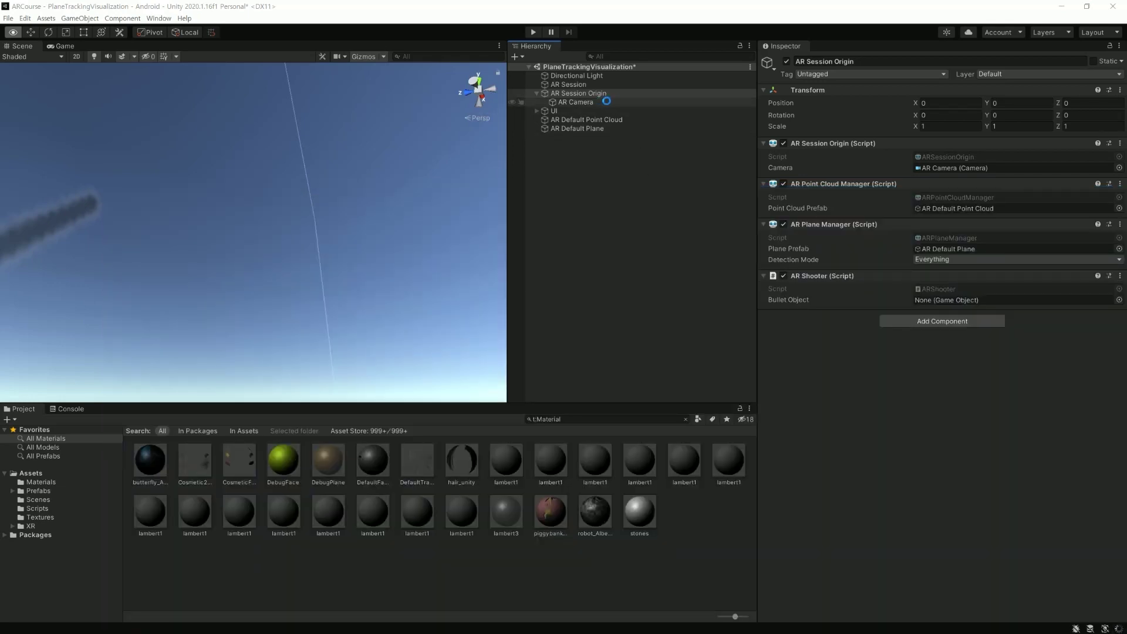
click(602, 103)
click(608, 93)
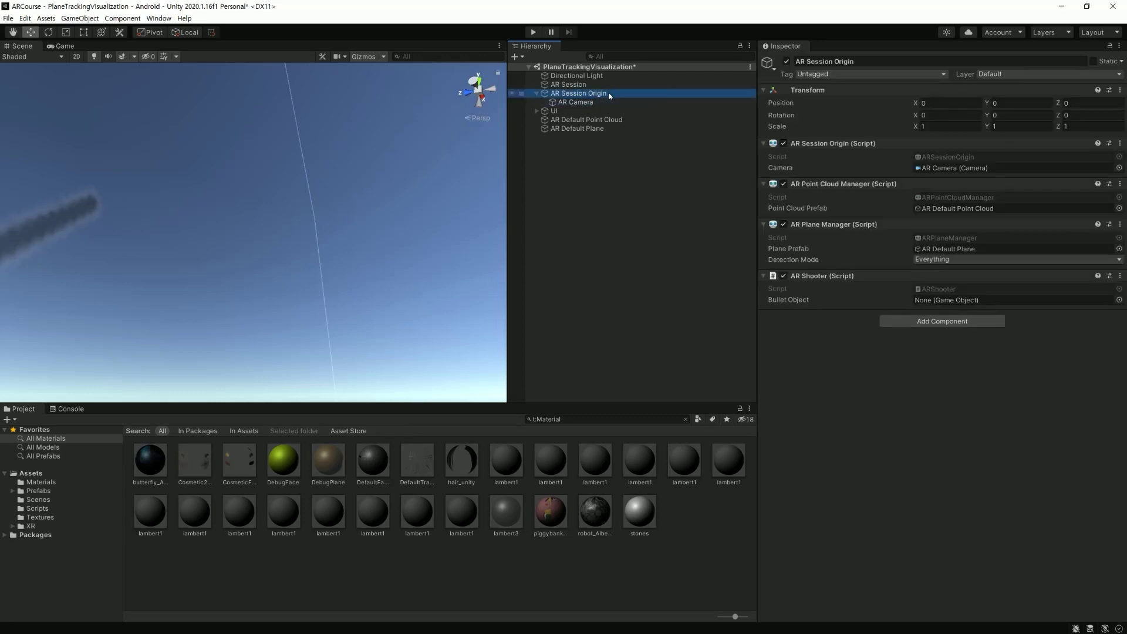
Back in the maximized Visual Studio editor, delete the Start method and its comment.
key(alt+Tab)
double_click(552, 217)
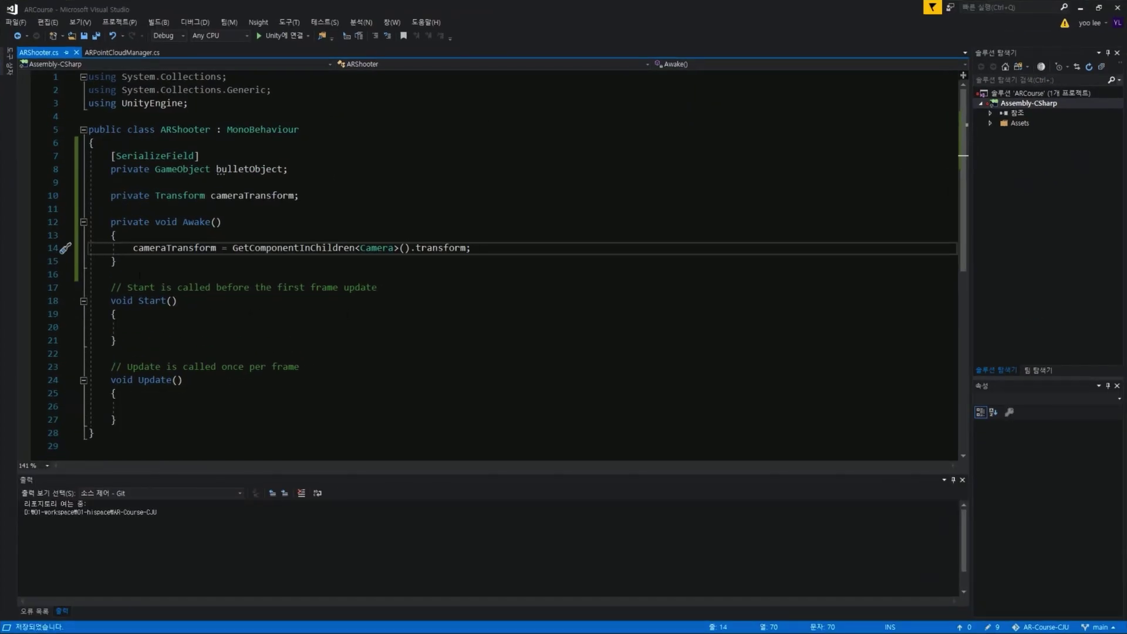
drag(139, 274, 118, 354)
key(Delete)
click(228, 327)
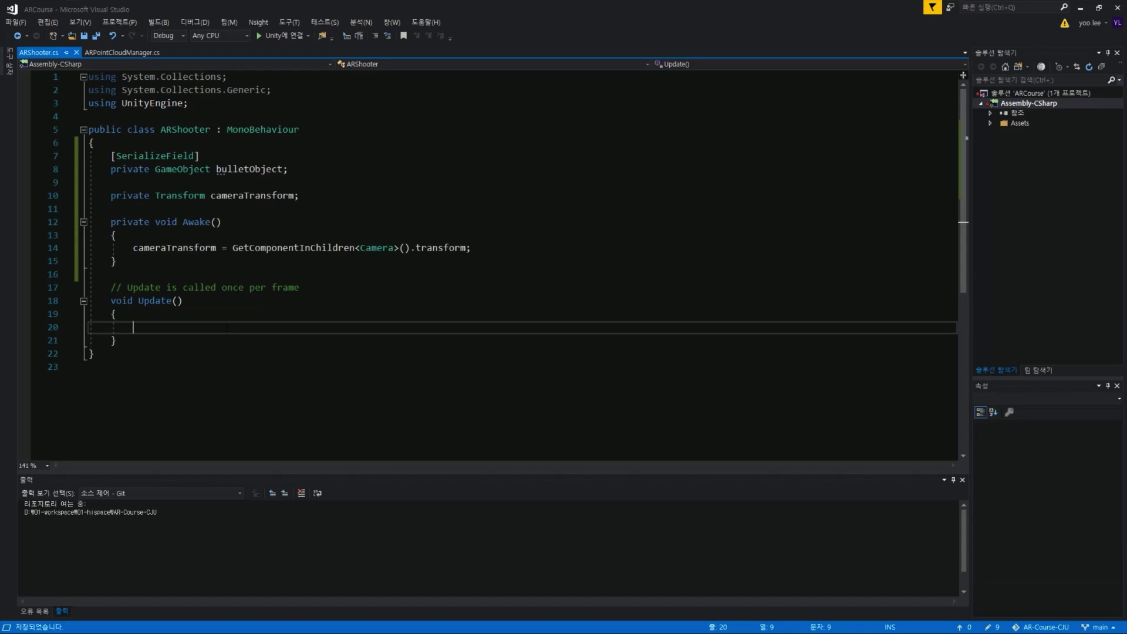
In Update, add an if (Input.touchCount > 0) block and save.
text(if (I)
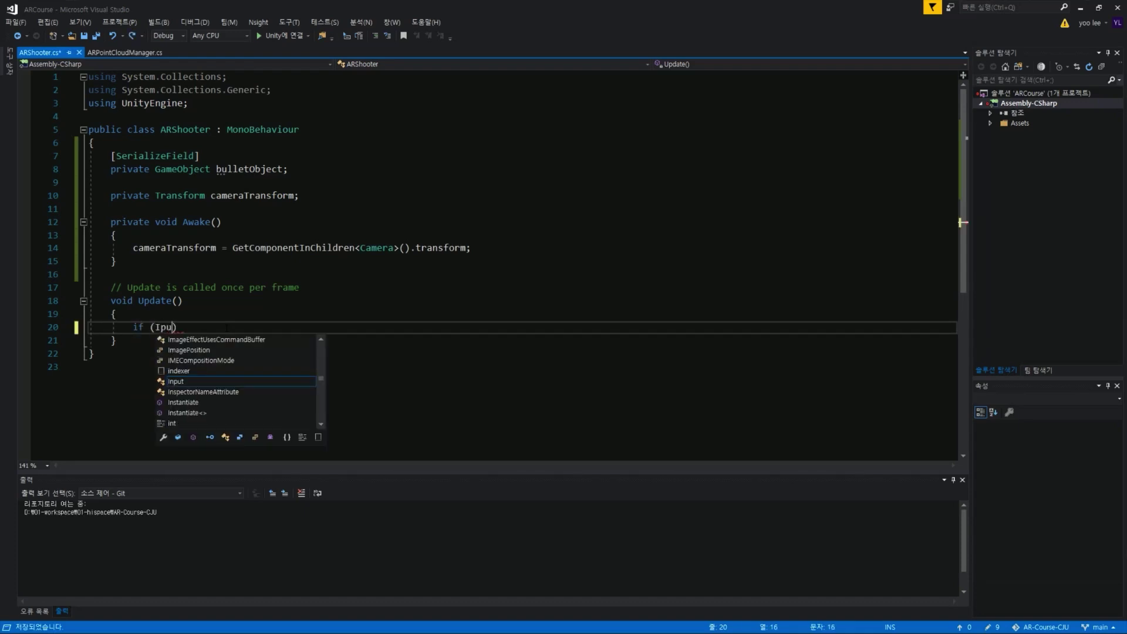
text(nput.T)
key(BackSpace)
text(touc)
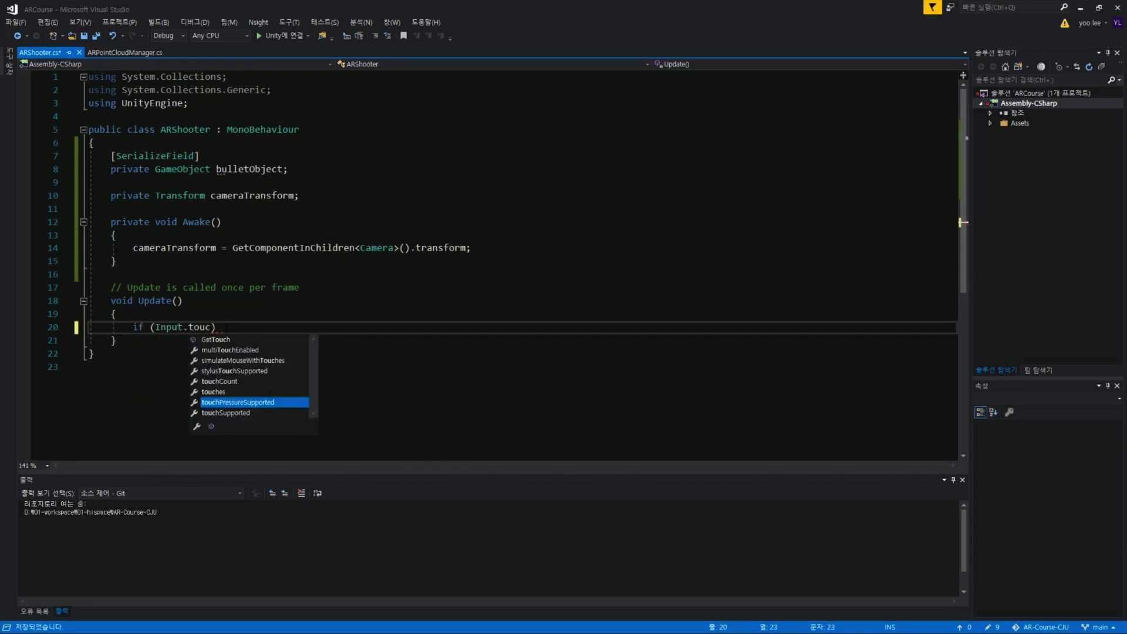
text(h)
text(Count )
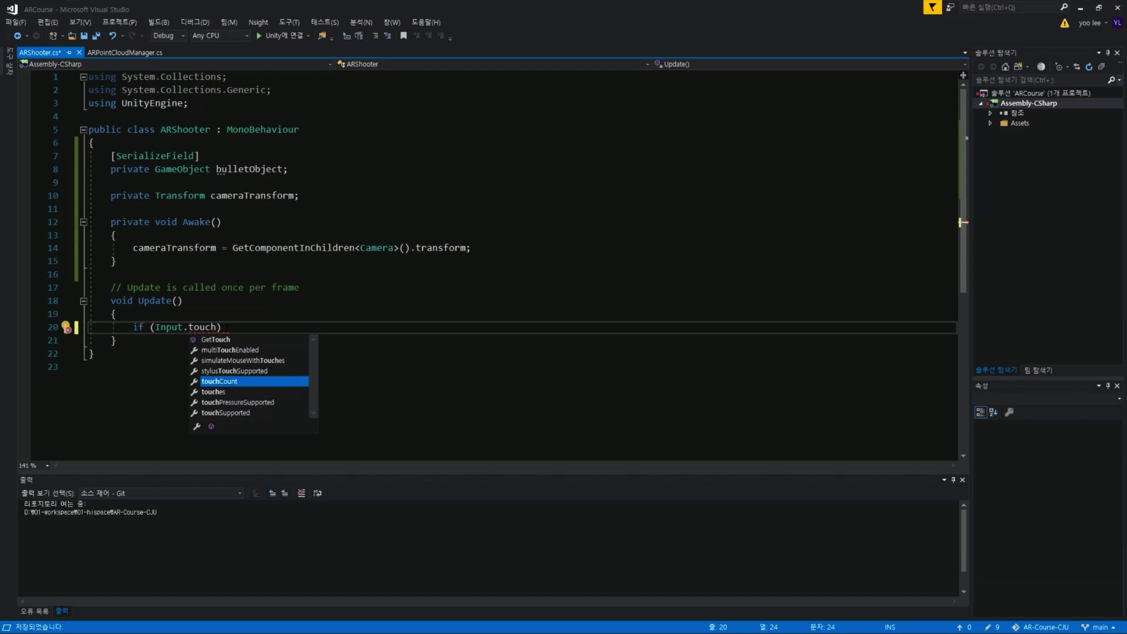
text(> 0)
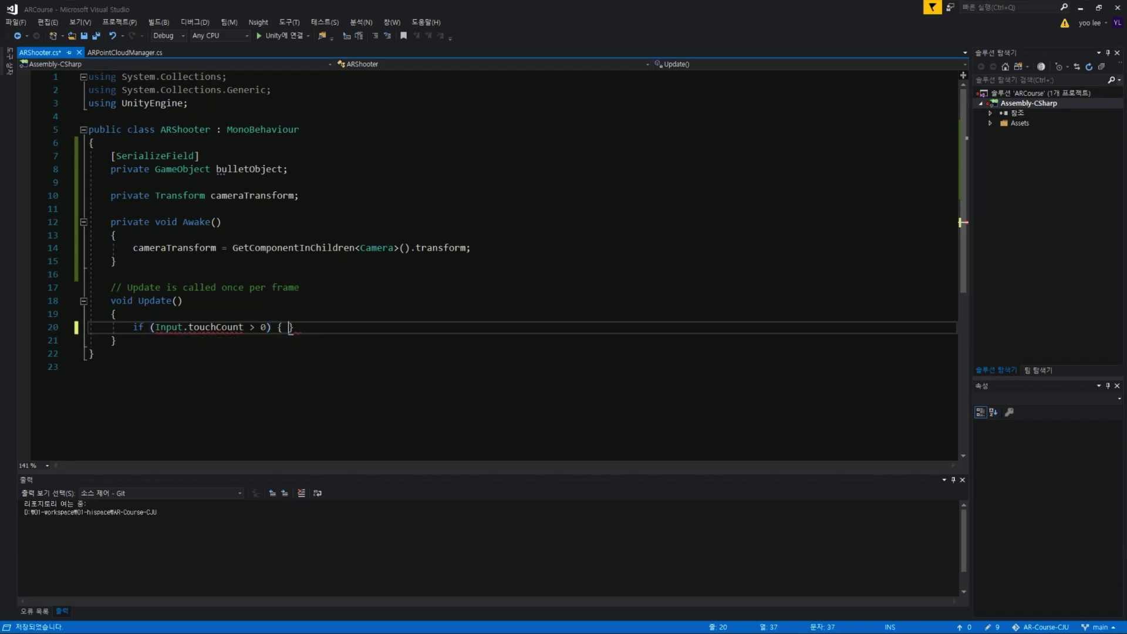
key(End)
key(Return)
text({)
key(Return)
key(ctrl+s)
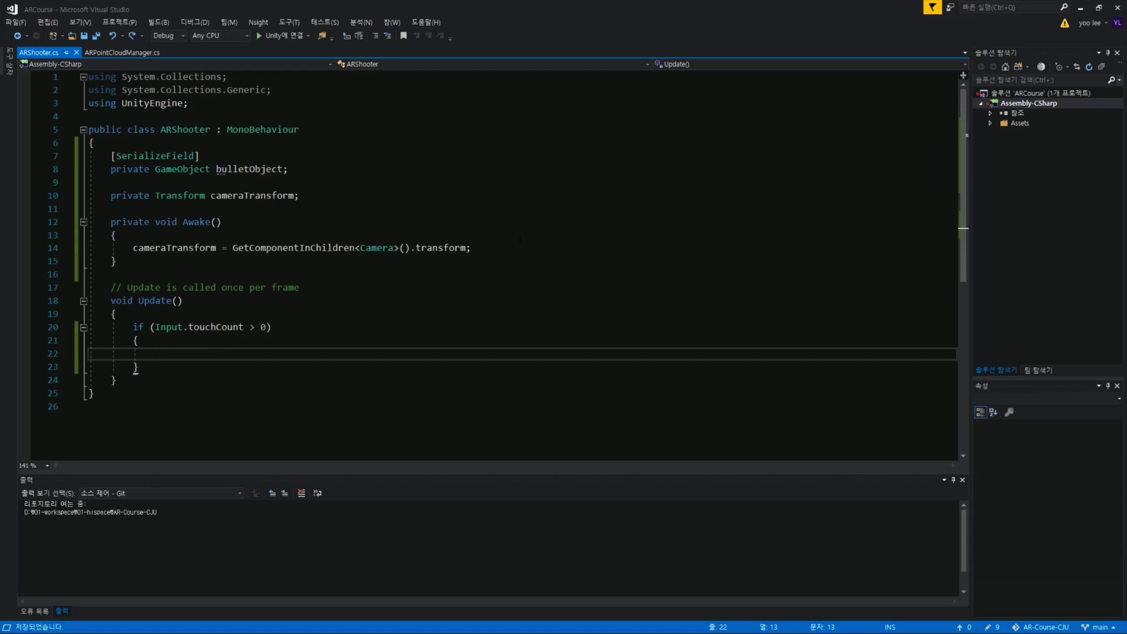
Inside the block write GameObject obj = Instantiate(bulletObject); and save.
text(In)
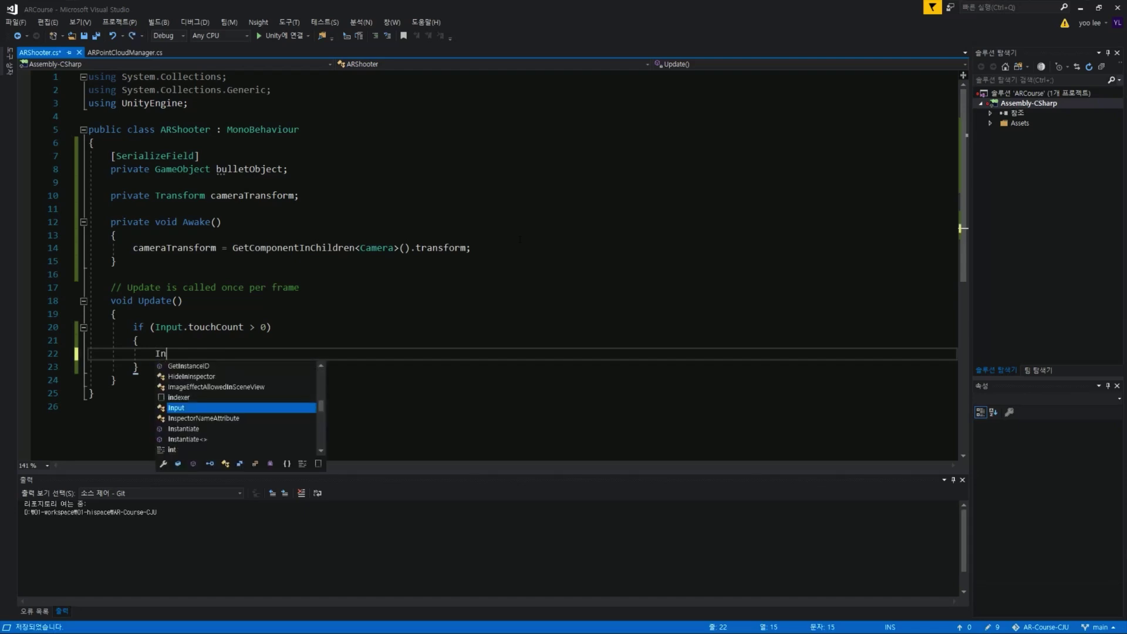
text(stat)
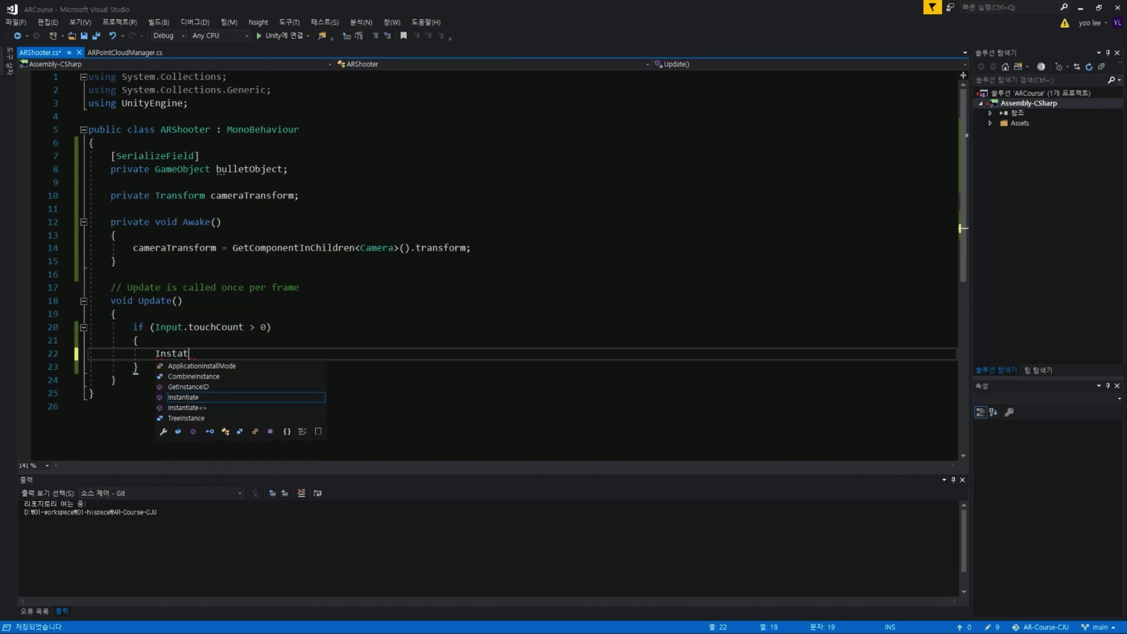
key(Tab)
text(()
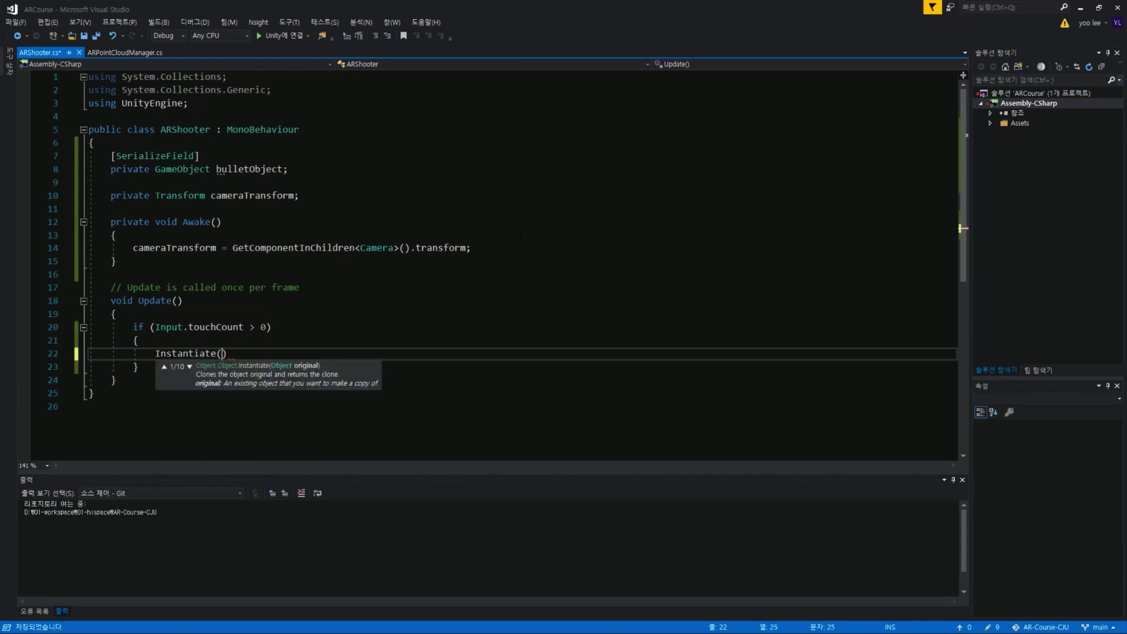
text(bullet)
key(Tab)
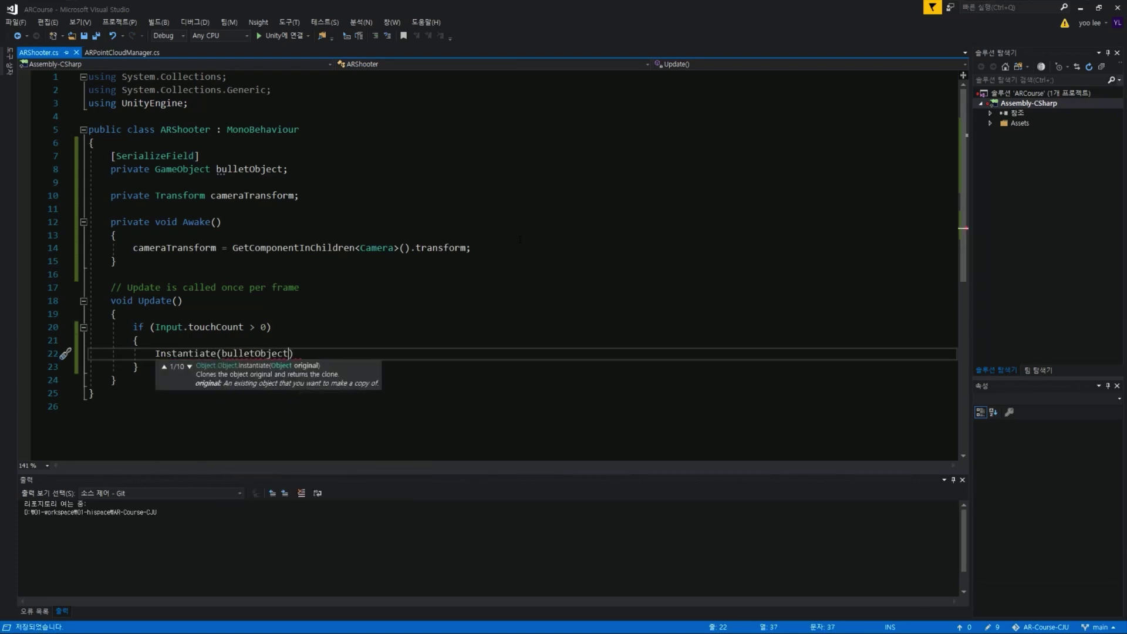
text(;)
key(Home)
text(Game)
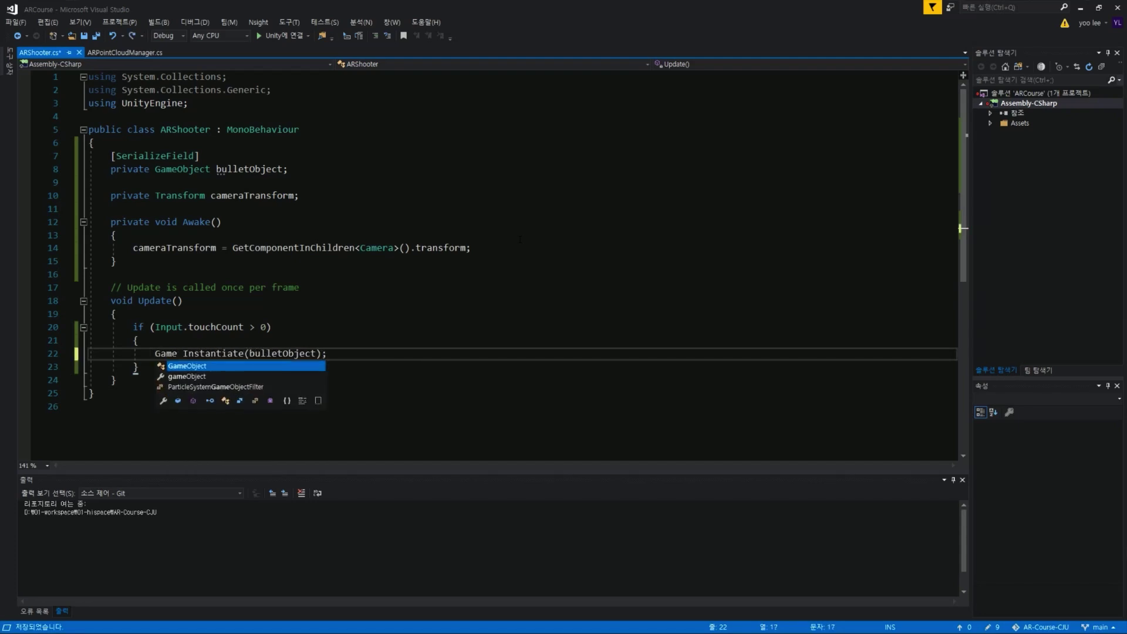
text(Object ojb)
key(BackSpace)
key(BackSpace)
text(bj)
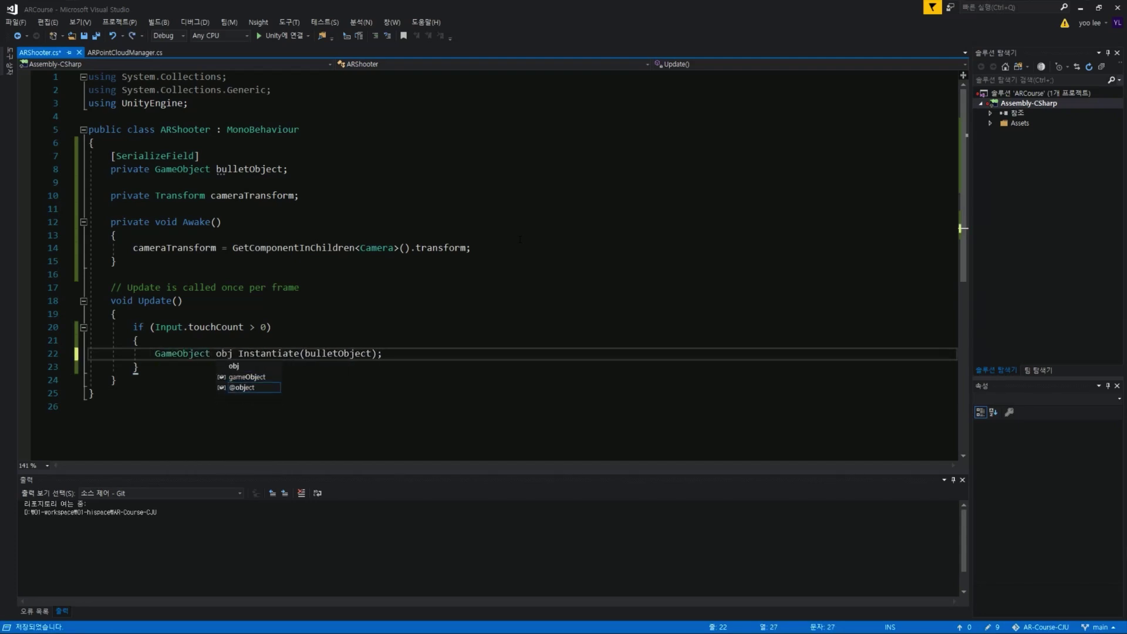
text( =)
key(End)
key(ctrl+s)
key(Return)
key(Return)
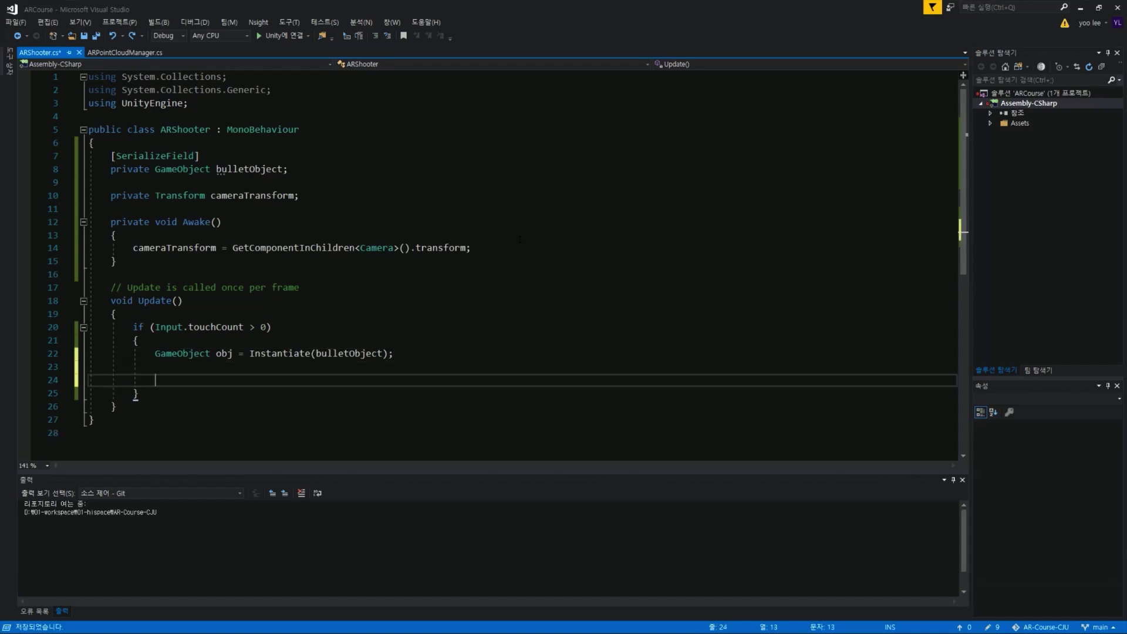
key(Up)
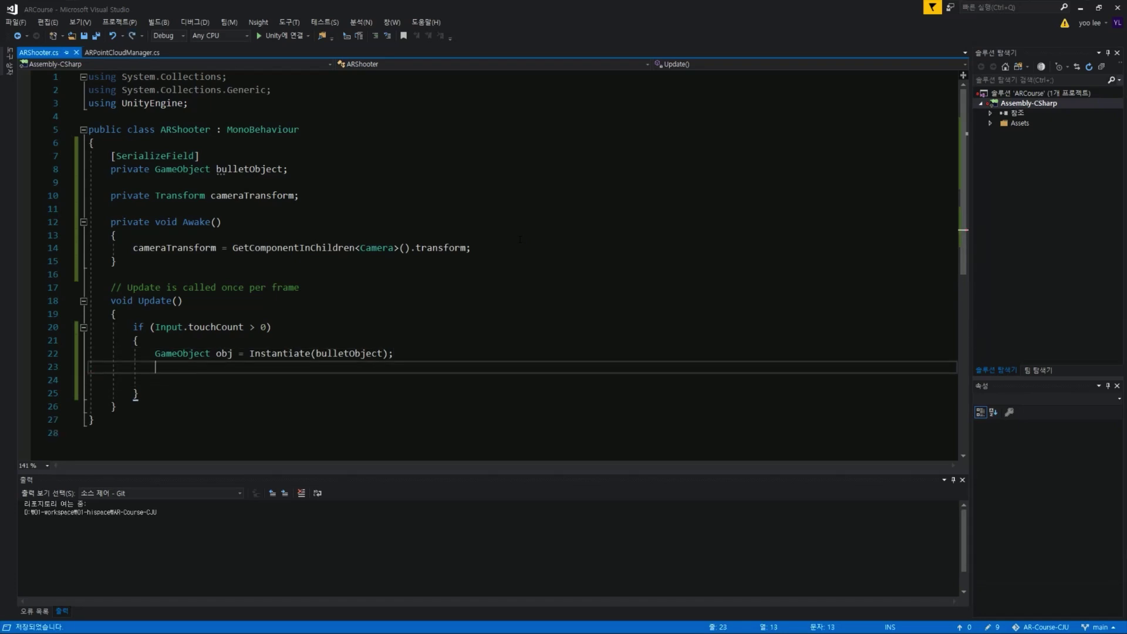
Write obj.transform.position = cameraTransform.position; on line 23 and save.
text(obj)
text(.transform.pos)
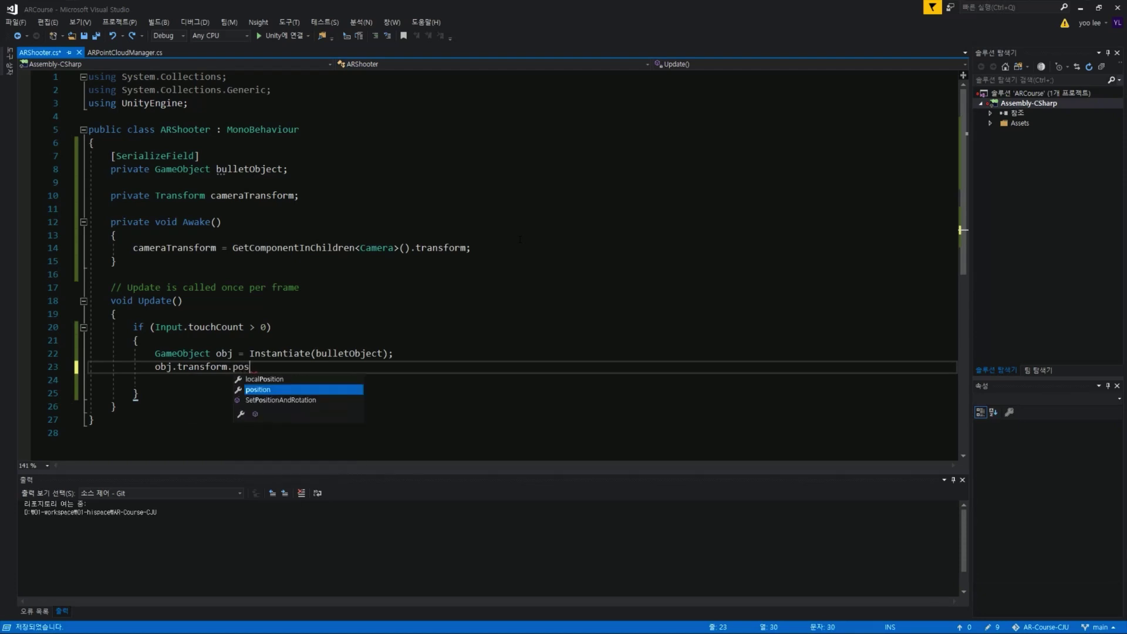
text(ition = )
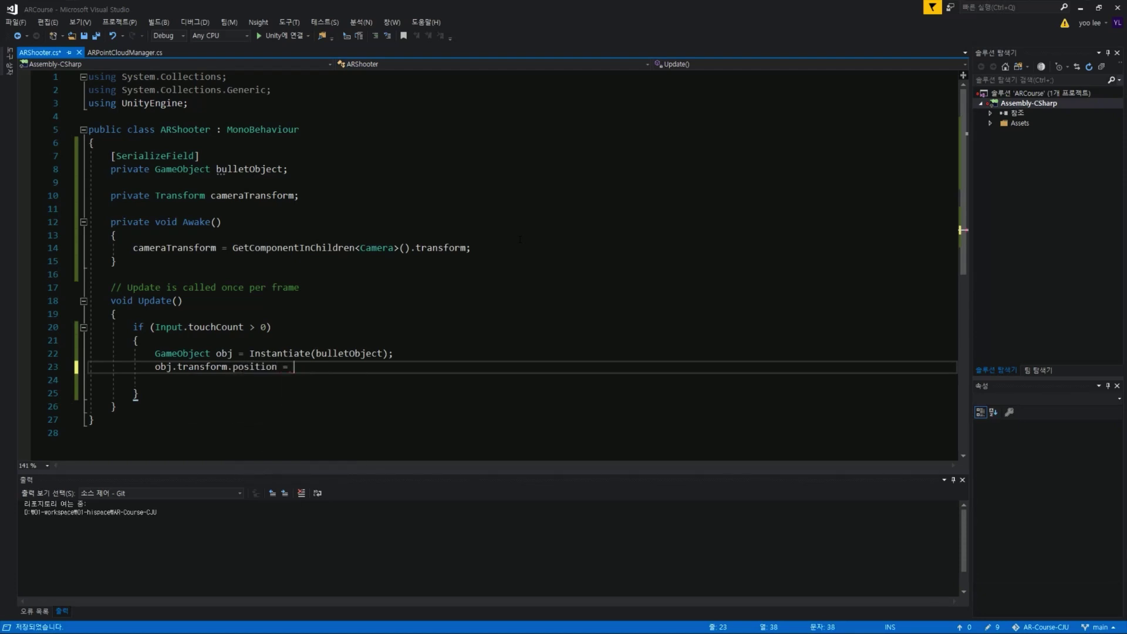
text(ca)
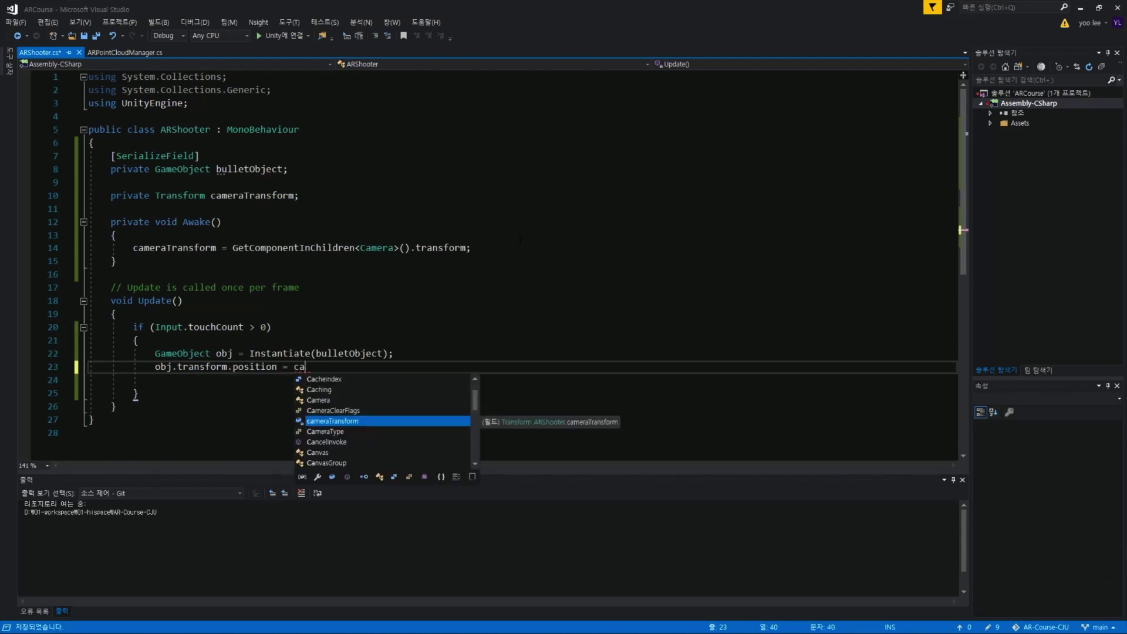
text(merat)
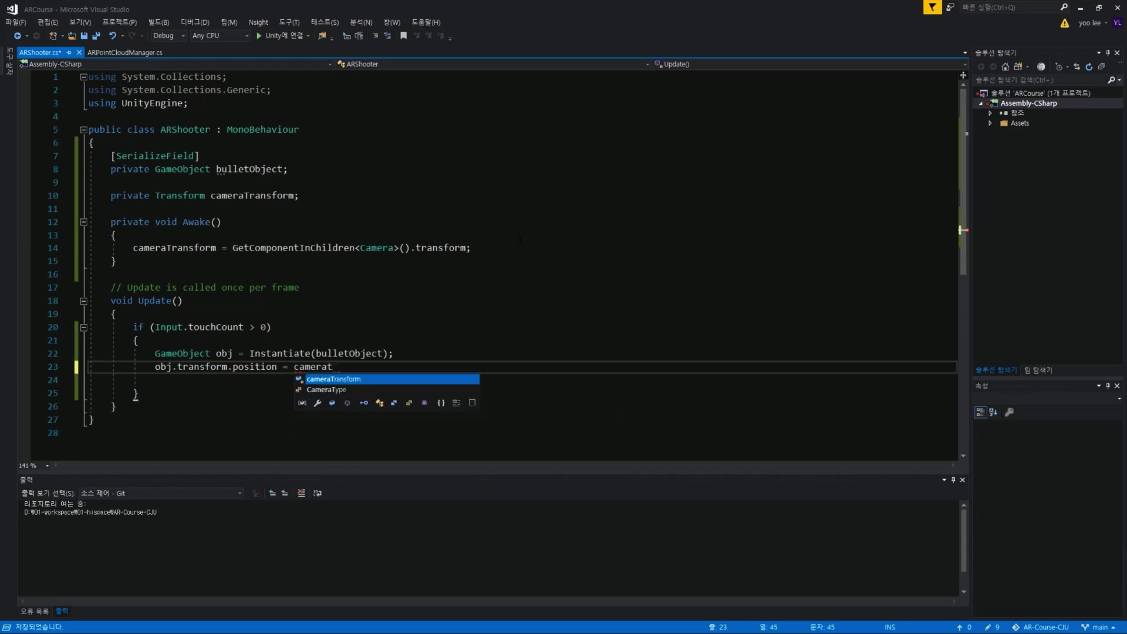
key(Tab)
text(.po)
key(Tab)
text(;)
key(ctrl+s)
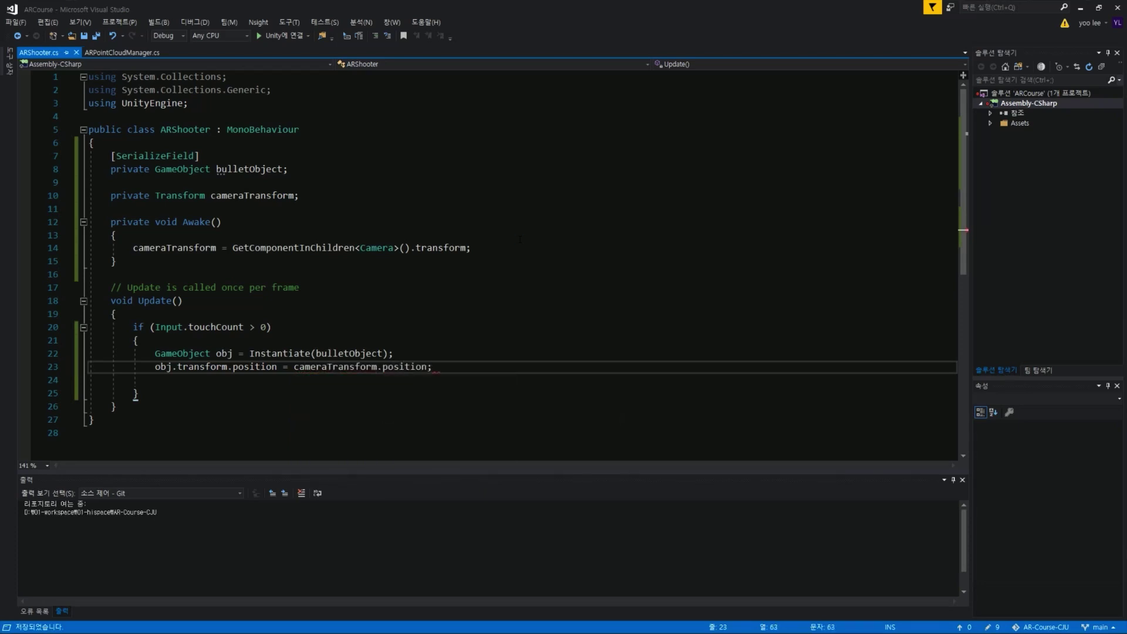
key(Down)
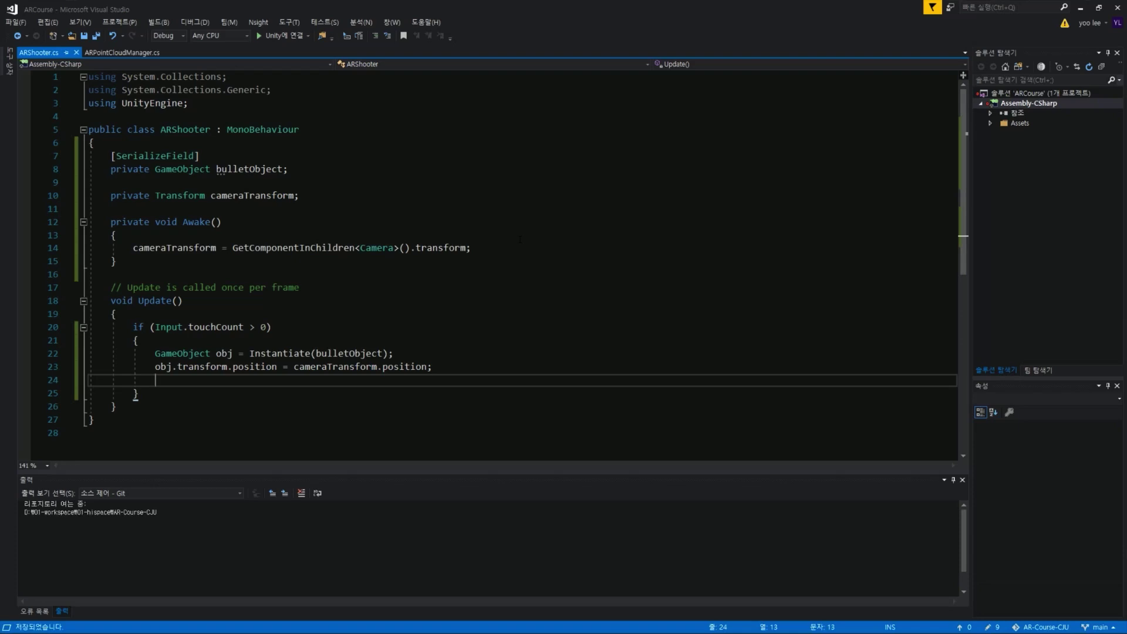
Add obj.GetComponent<Rigidbody>().AddForce(cameraTransform.forward * 100f); on line 24 and save ARShooter.
text(obj.Get)
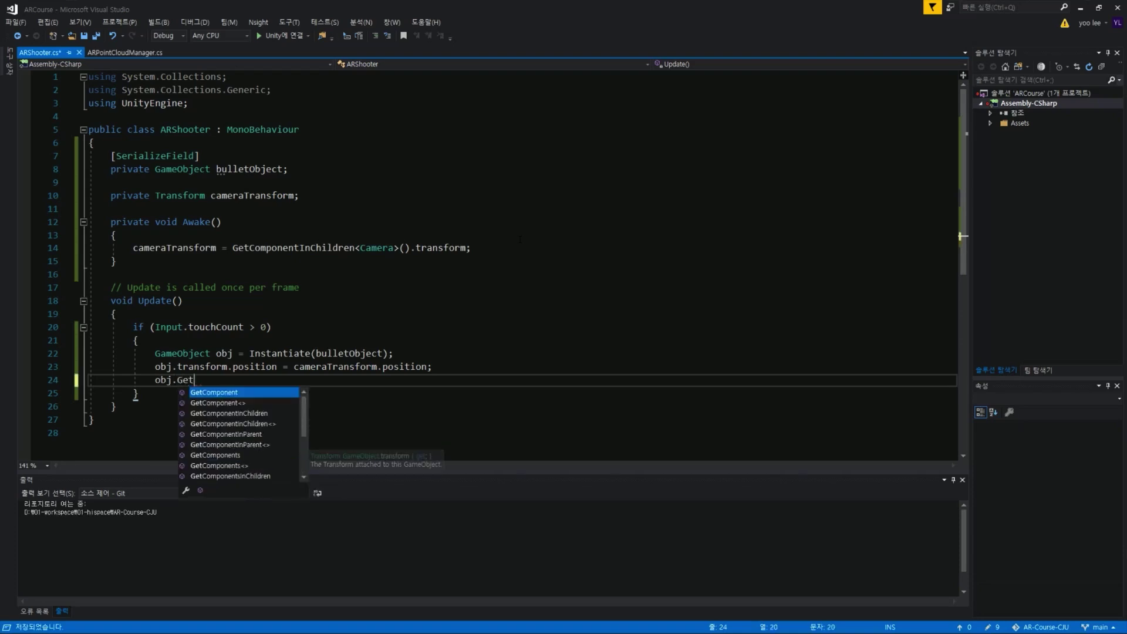
text(Component<Rigidbody)
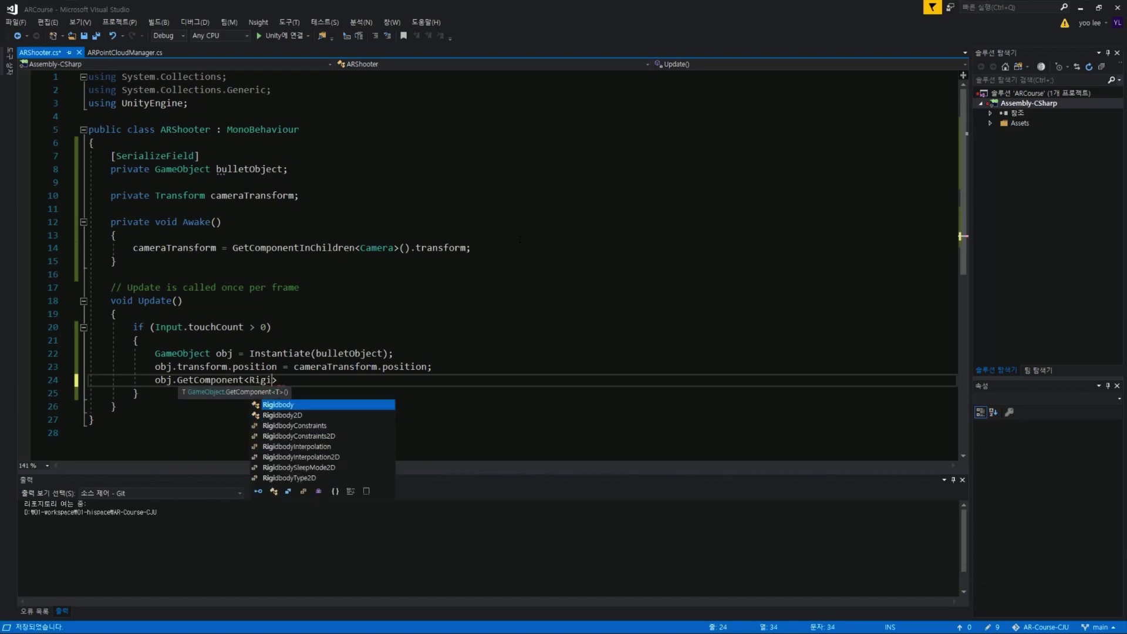
text(>().)
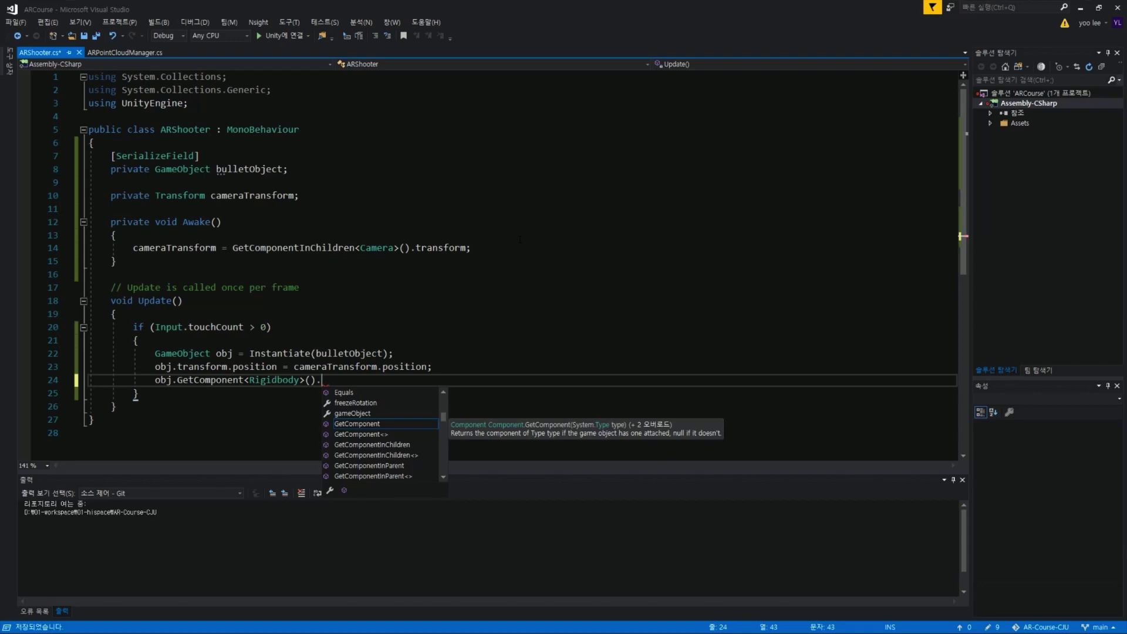
text(AddFor)
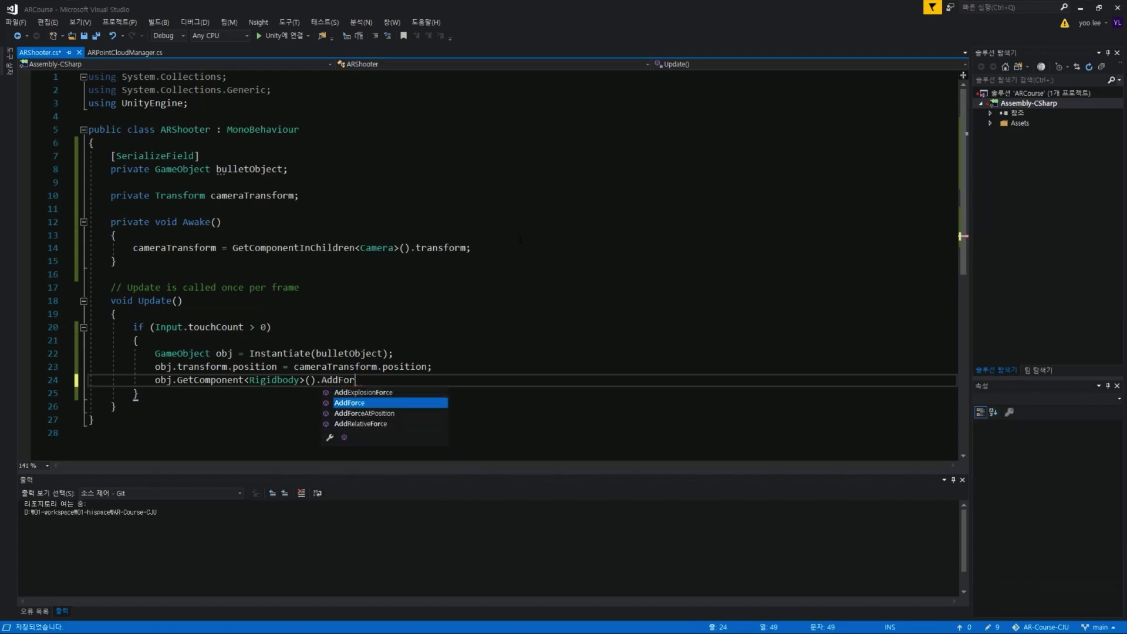
key(Tab)
text(()
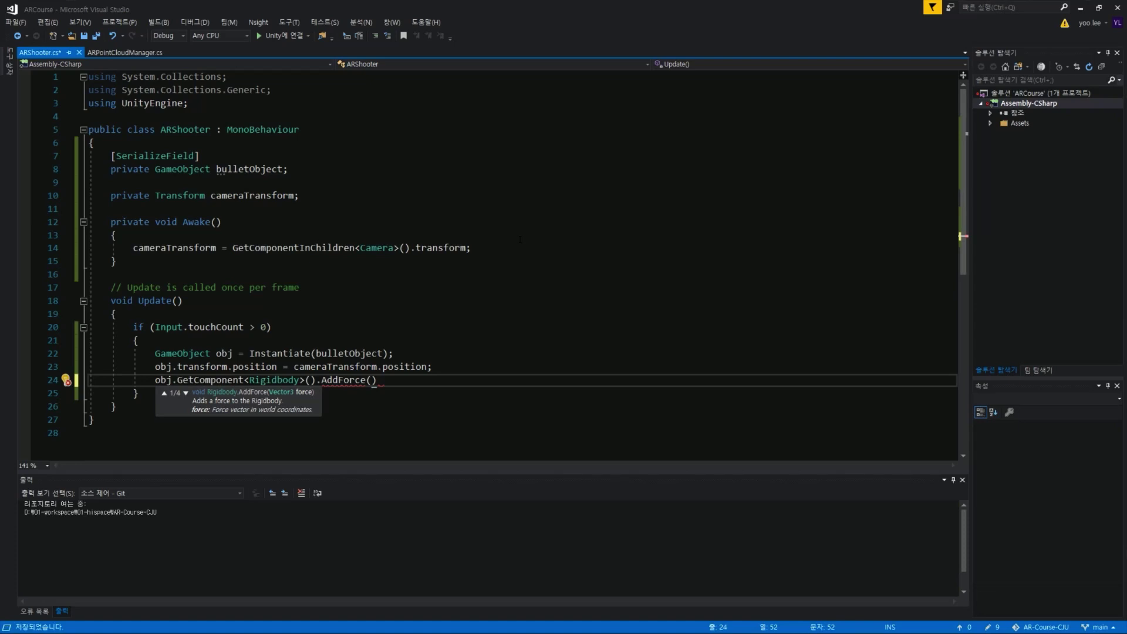
text(ca)
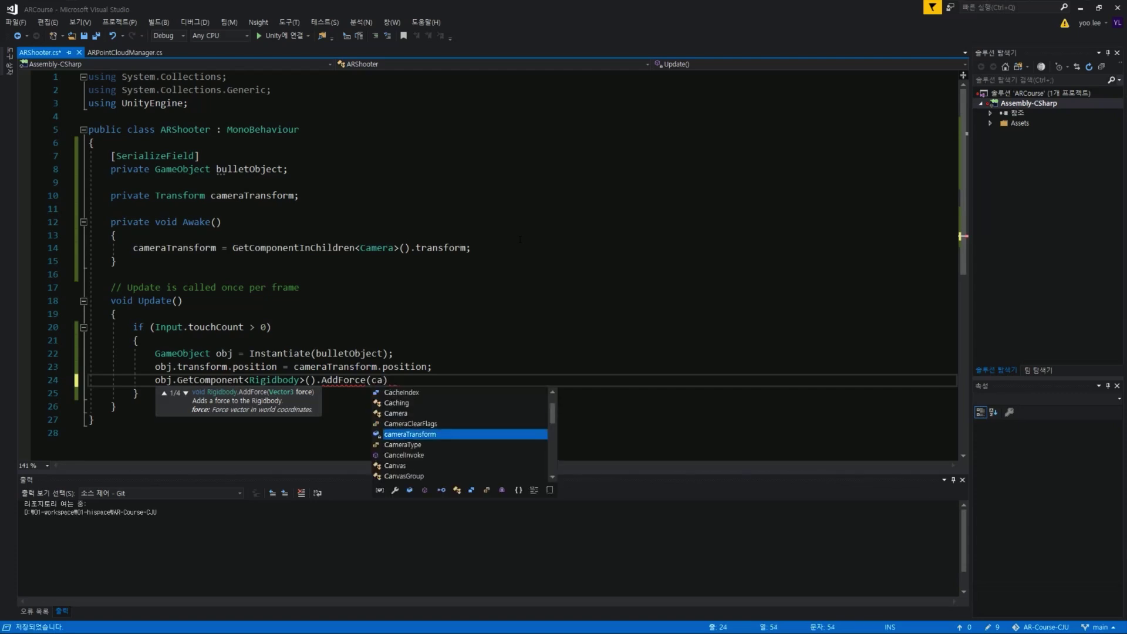
text(meraTransform)
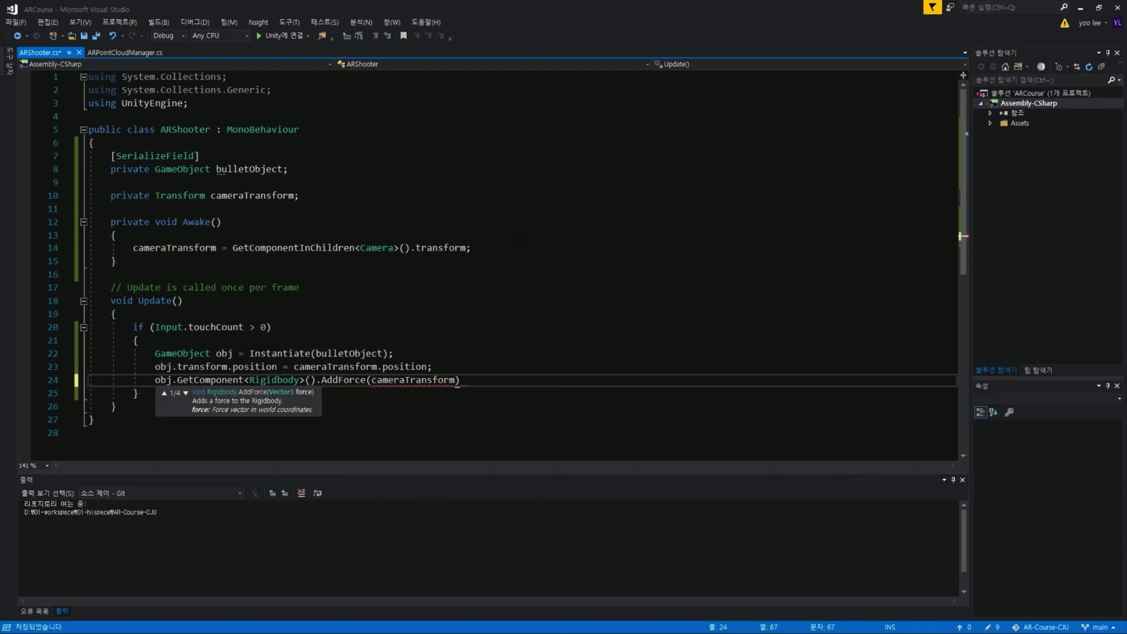
text(.forward)
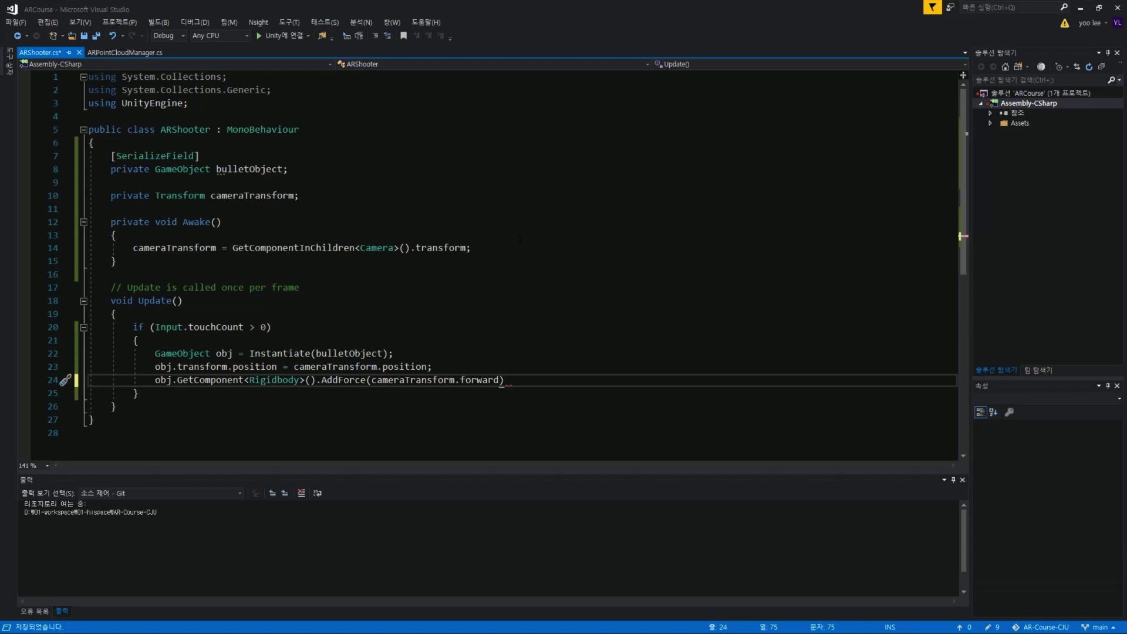
text( * )
text(100f)
key(Delete)
text(;)
key(ctrl+s)
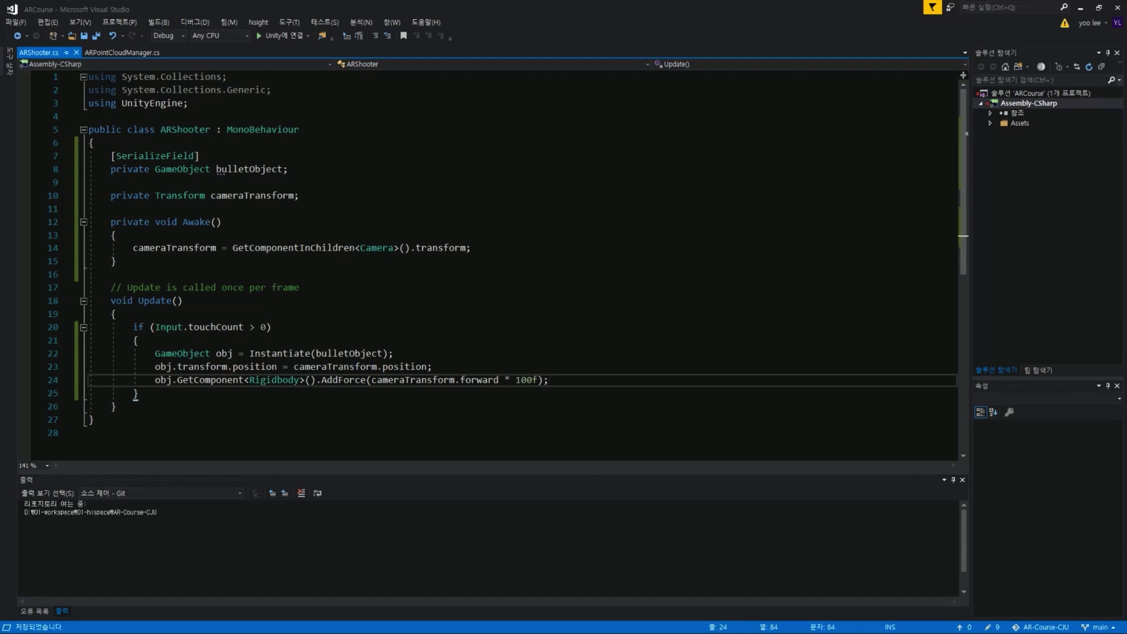
click(283, 169)
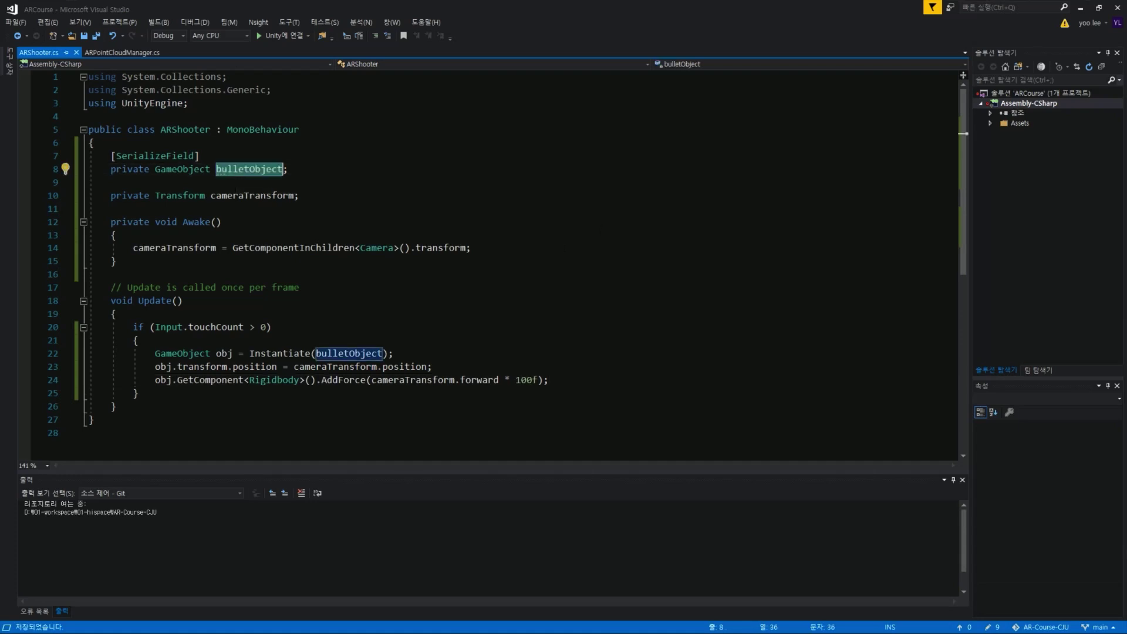
click(111, 274)
Back in Unity, move the ARShooter script into the Assets Scripts folder.
mouse_move(565, 9)
mouse_down()
mouse_move(535, 65)
mouse_move(583, 212)
mouse_move(599, 201)
mouse_up()
click(595, 162)
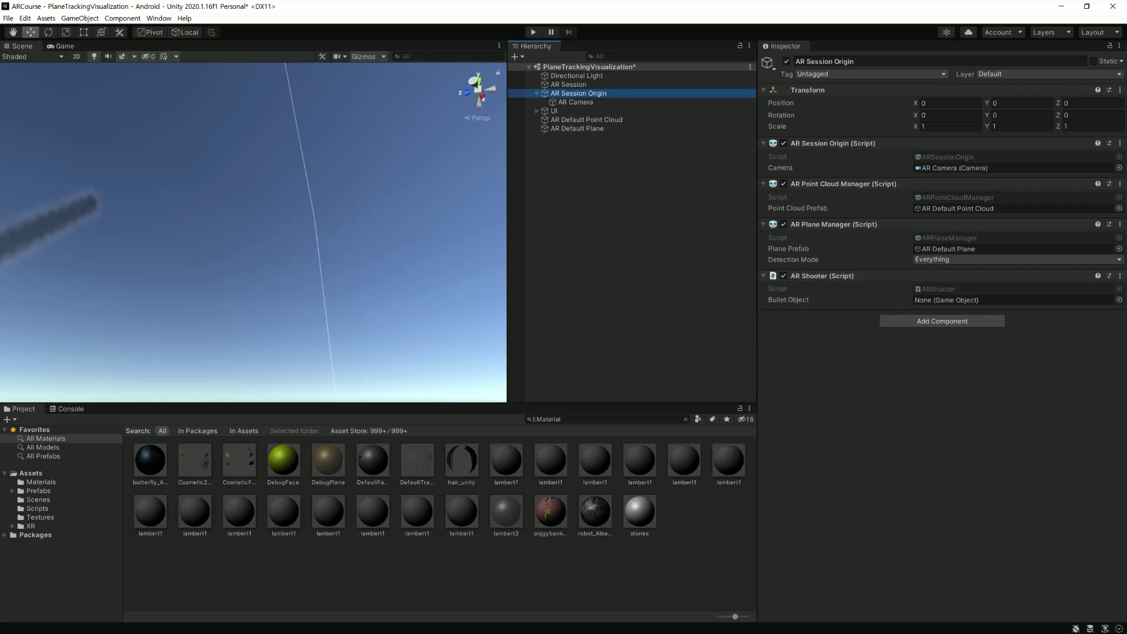
click(39, 474)
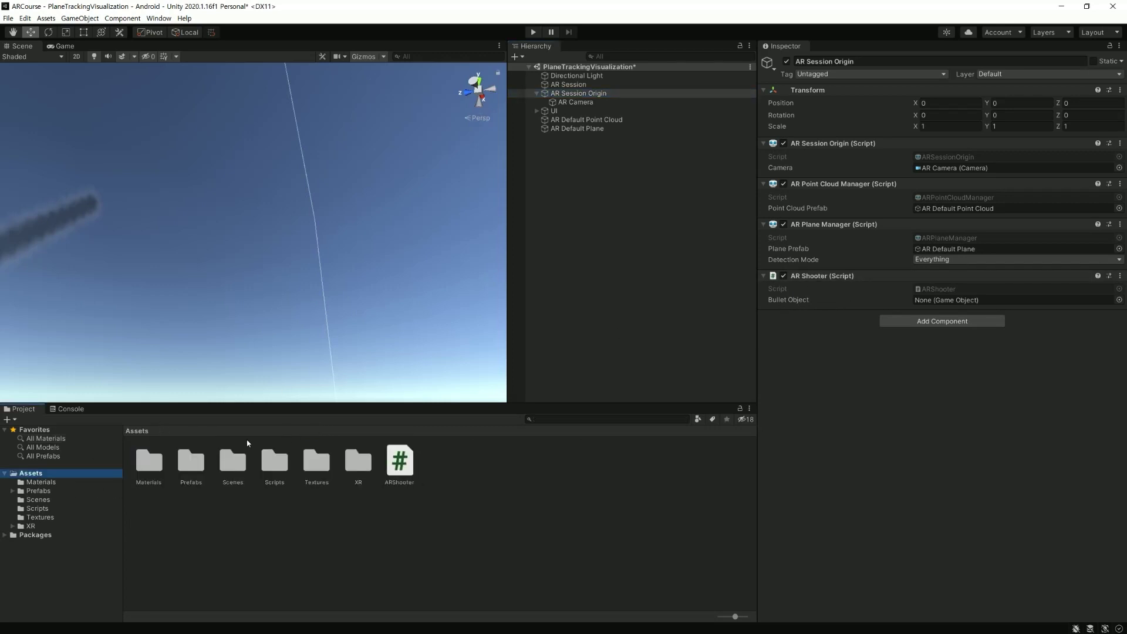
drag(405, 463, 206, 474)
Assign the ARBullet prefab from Prefabs to AR Session Origin's AR Shooter Bullet Object slot.
double_click(191, 464)
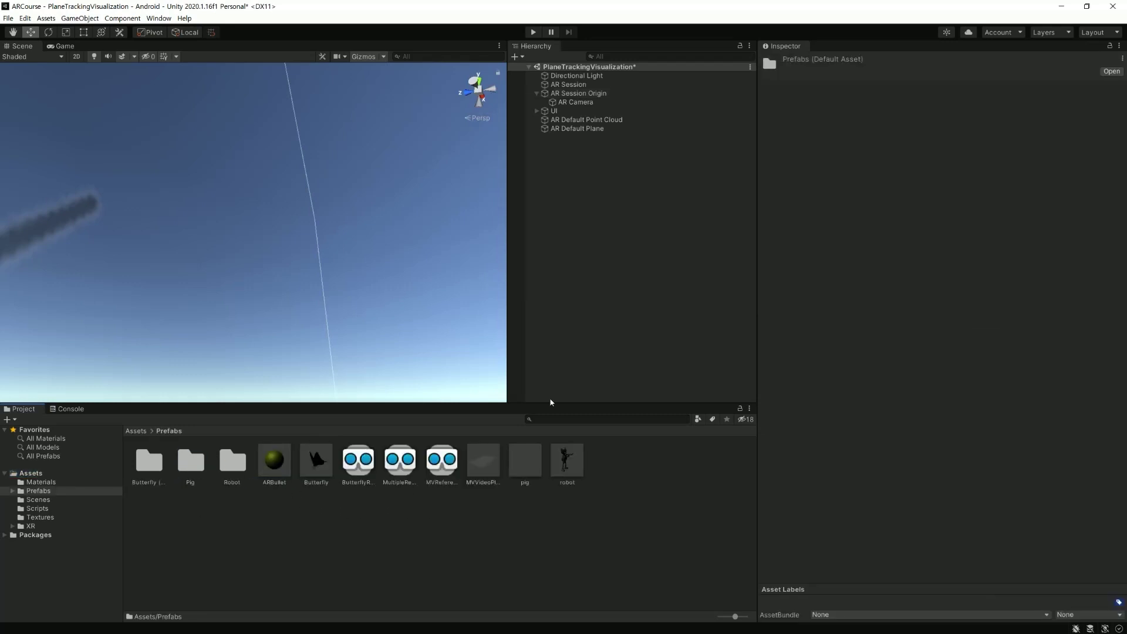
click(578, 93)
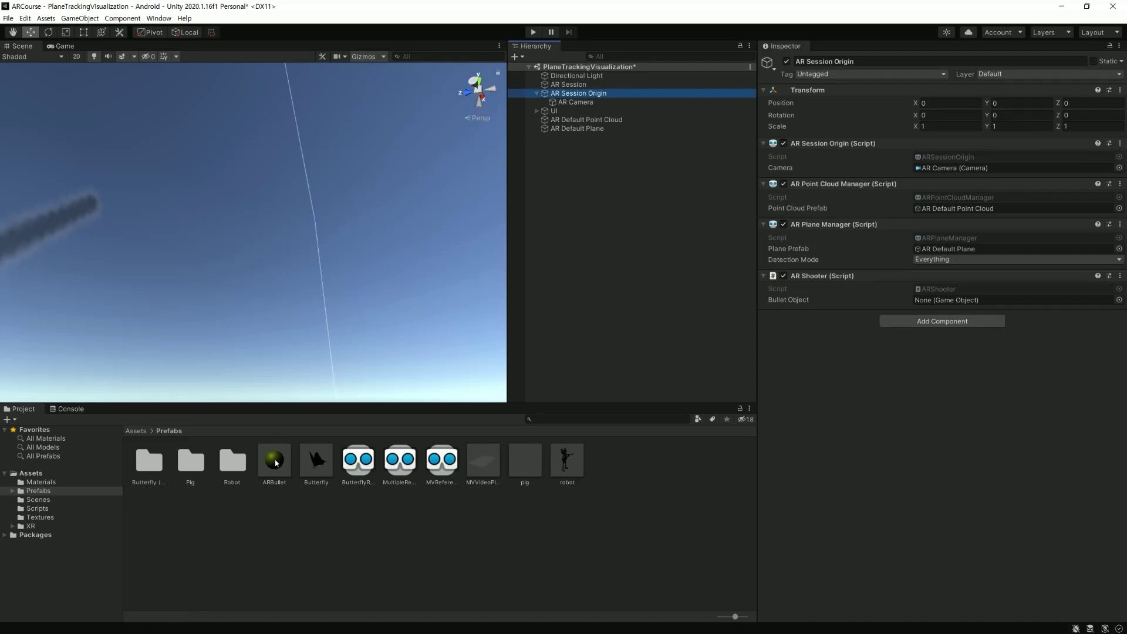
drag(276, 463, 963, 305)
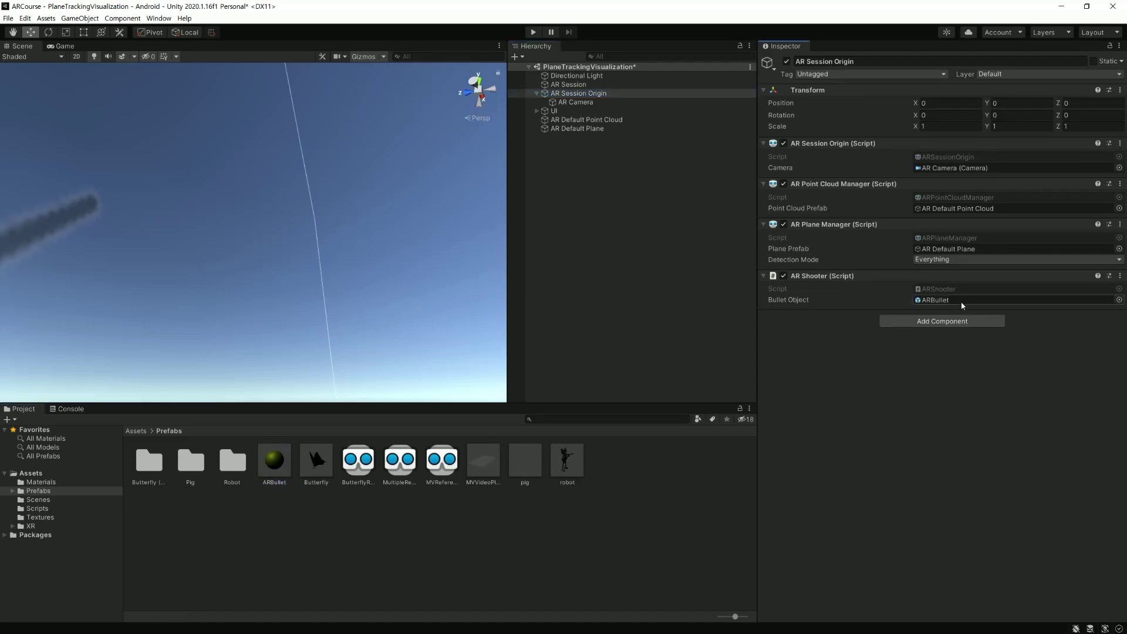
Open the ARBullet prefab and add a Rigidbody component via Add Component search 'rigid'.
double_click(272, 458)
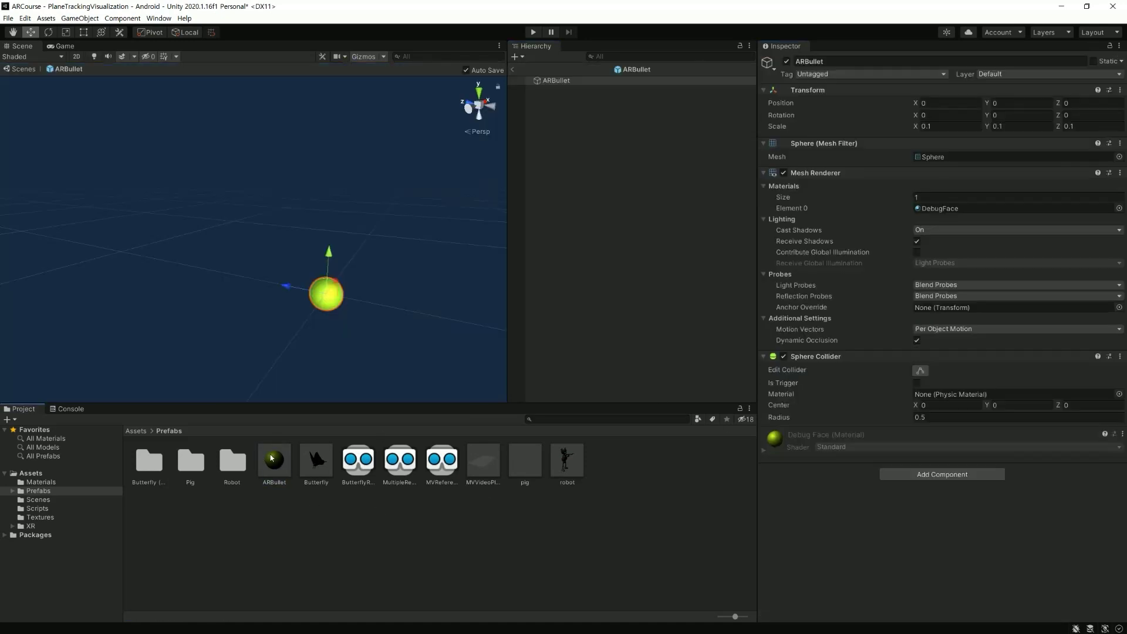
right_drag(358, 264, 390, 304)
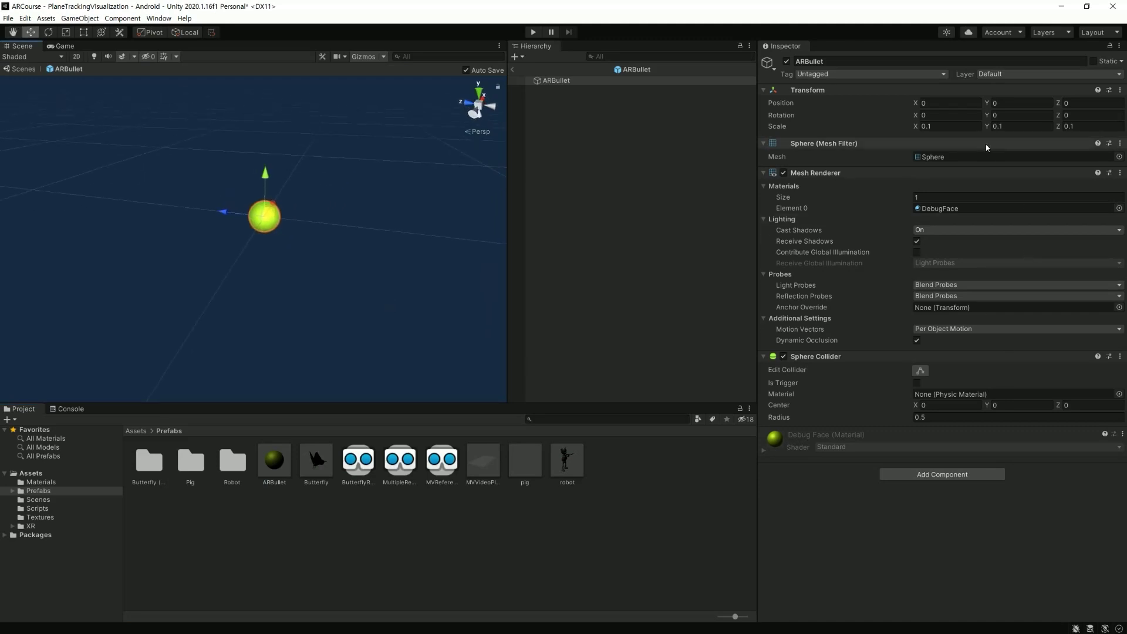
click(956, 478)
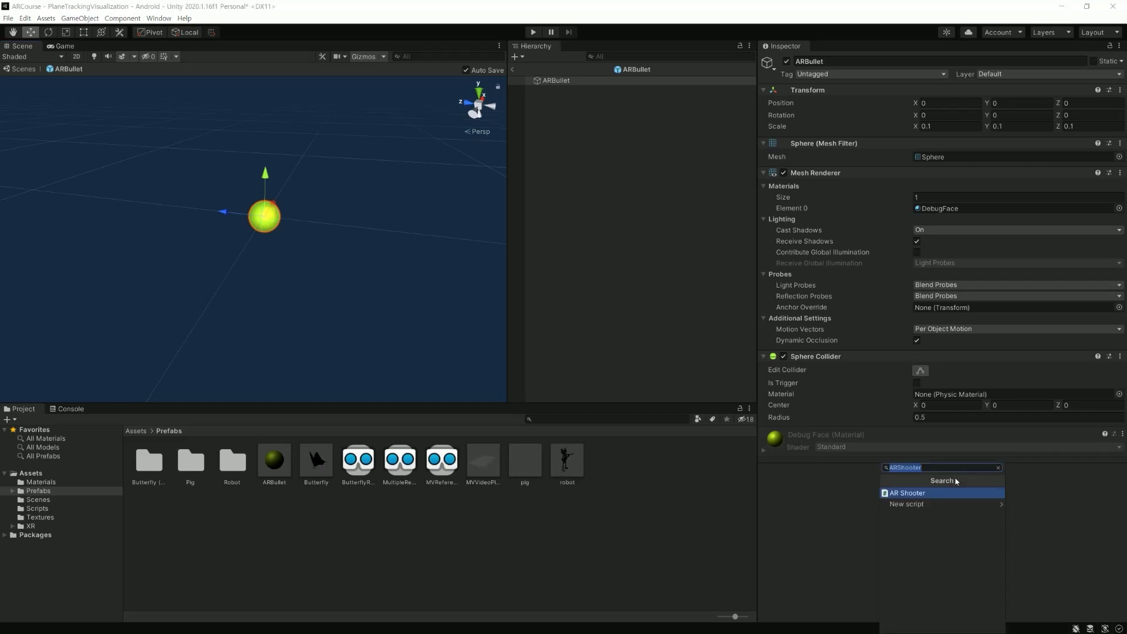
text(rigidb)
key(Return)
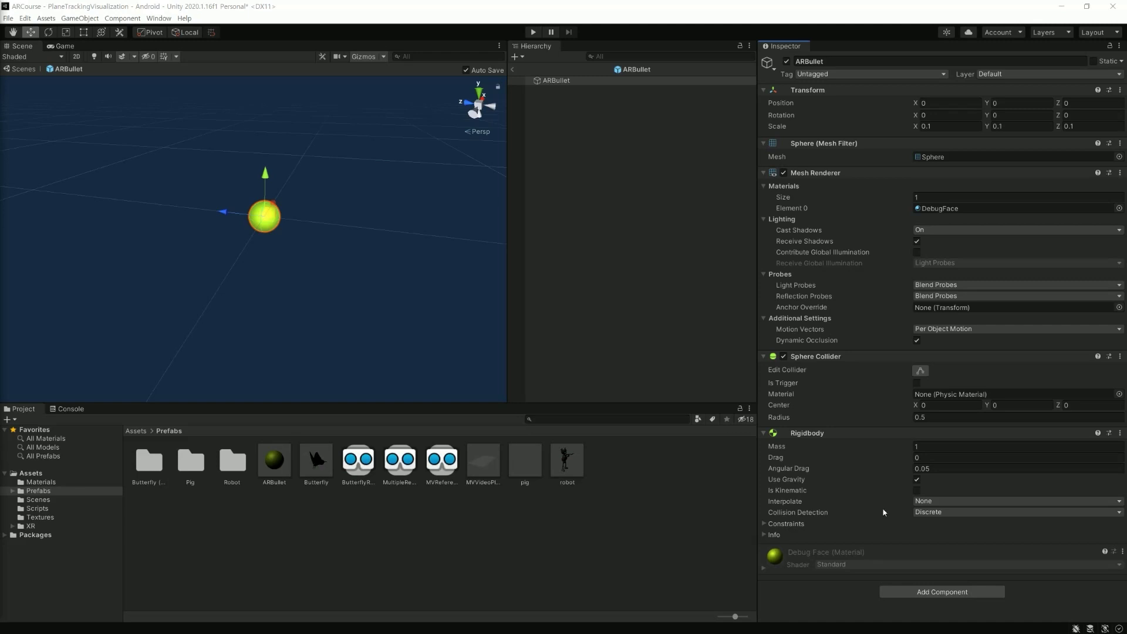
click(653, 333)
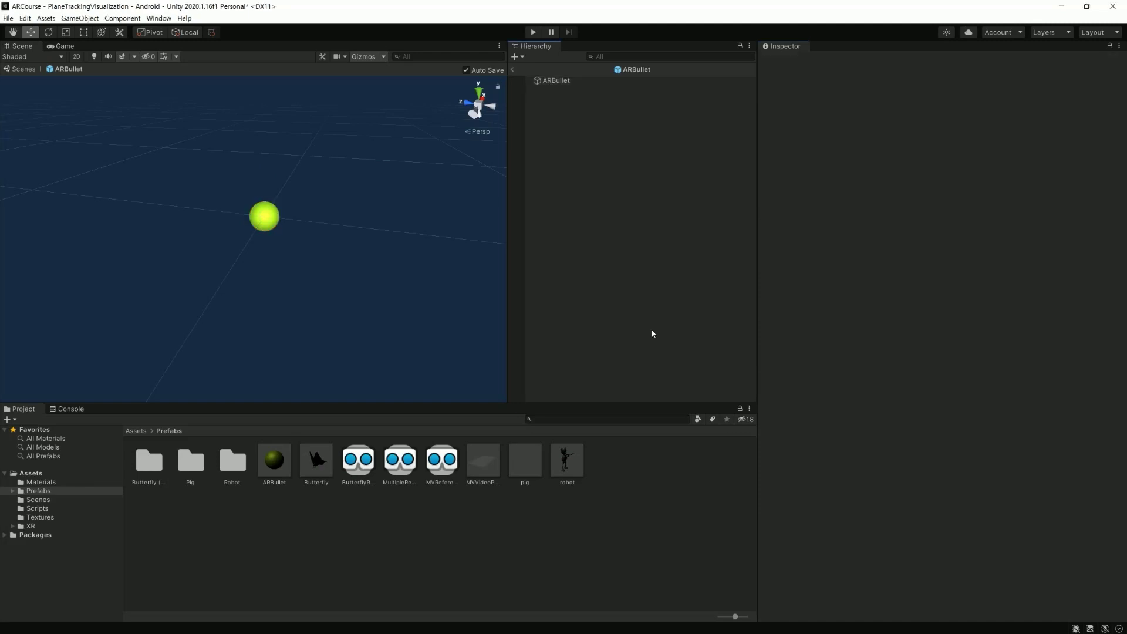
Exit ARBullet Prefab Mode with the Hierarchy back arrow to reach PlaneTrackingVisualization.
click(43, 473)
click(512, 69)
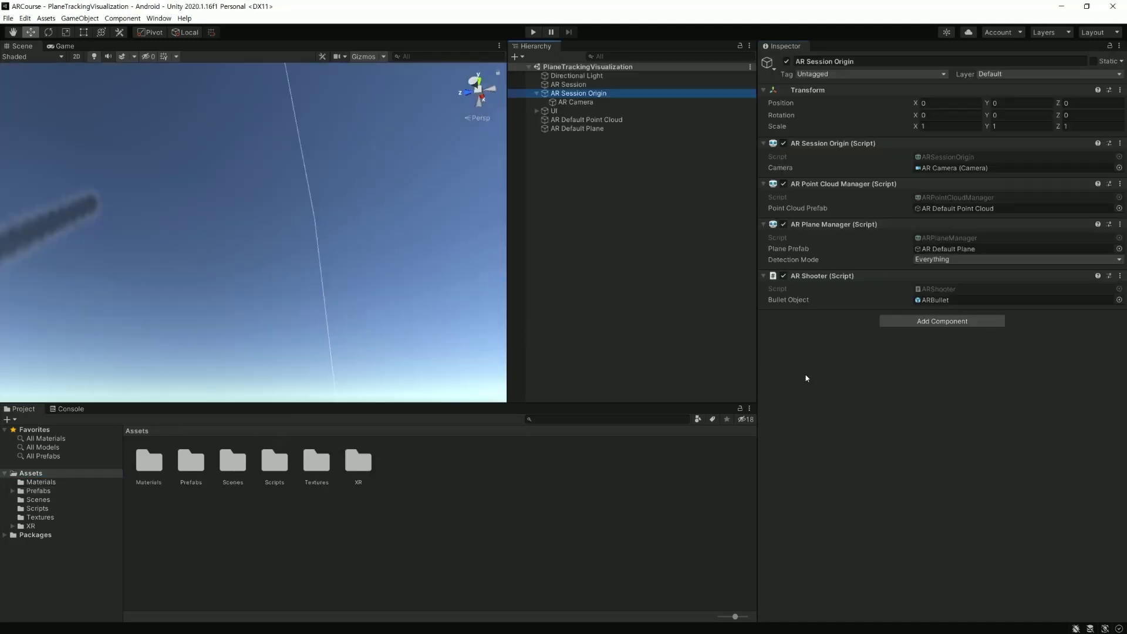